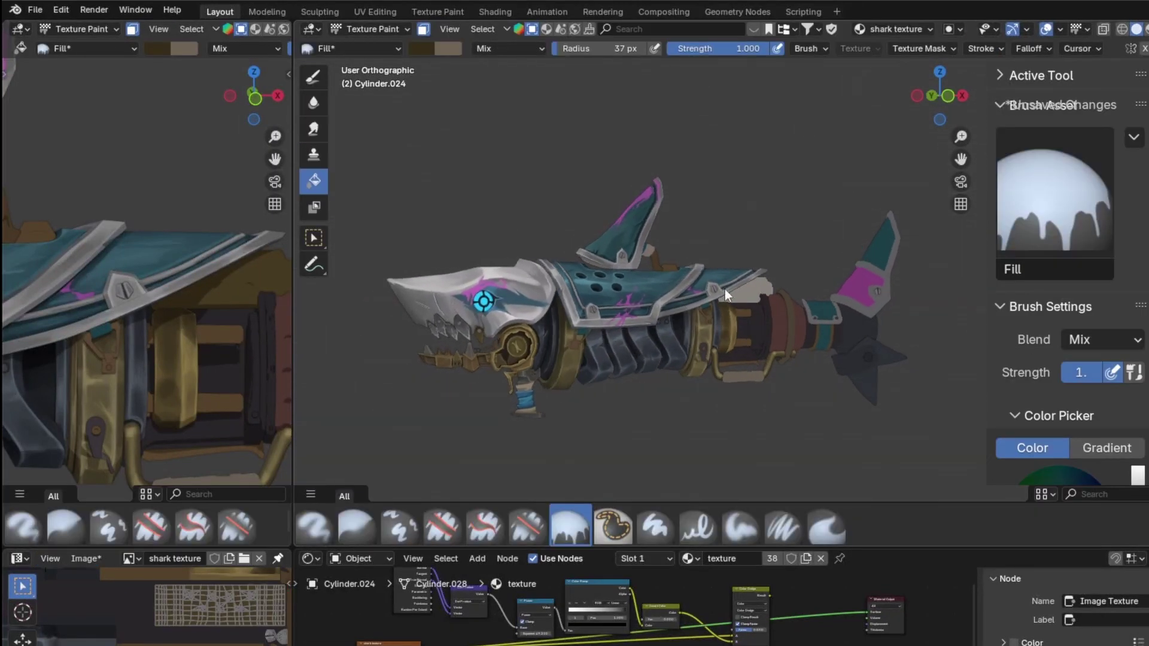
# - Widen the secondary viewport and frame the brown cylinder beneath the rear teal armour plate for texture painting
pyautogui.scroll(3, 706, 289)
pyautogui.moveTo(691, 288); pyautogui.dragTo(730, 296, button='middle')
pyautogui.moveTo(781, 261); pyautogui.dragTo(563, 231, button='middle')
pyautogui.scroll(1, 758, 250)
pyautogui.scroll(2, 563, 230)
pyautogui.scroll(2, 562, 231)
pyautogui.scroll(-4, 159, 301)
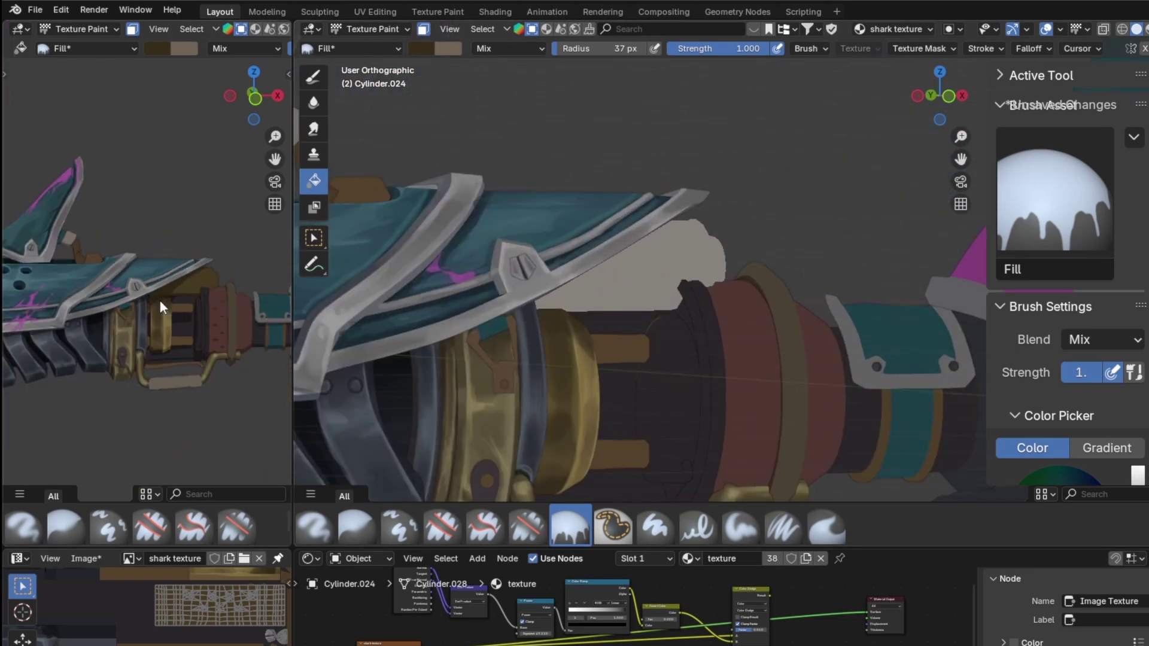
pyautogui.keyDown('shift'); pyautogui.moveTo(182, 282); pyautogui.dragTo(210, 288, button='middle'); pyautogui.keyUp('shift')
pyautogui.moveTo(294, 284); pyautogui.dragTo(400, 284)
pyautogui.scroll(2, 694, 264)
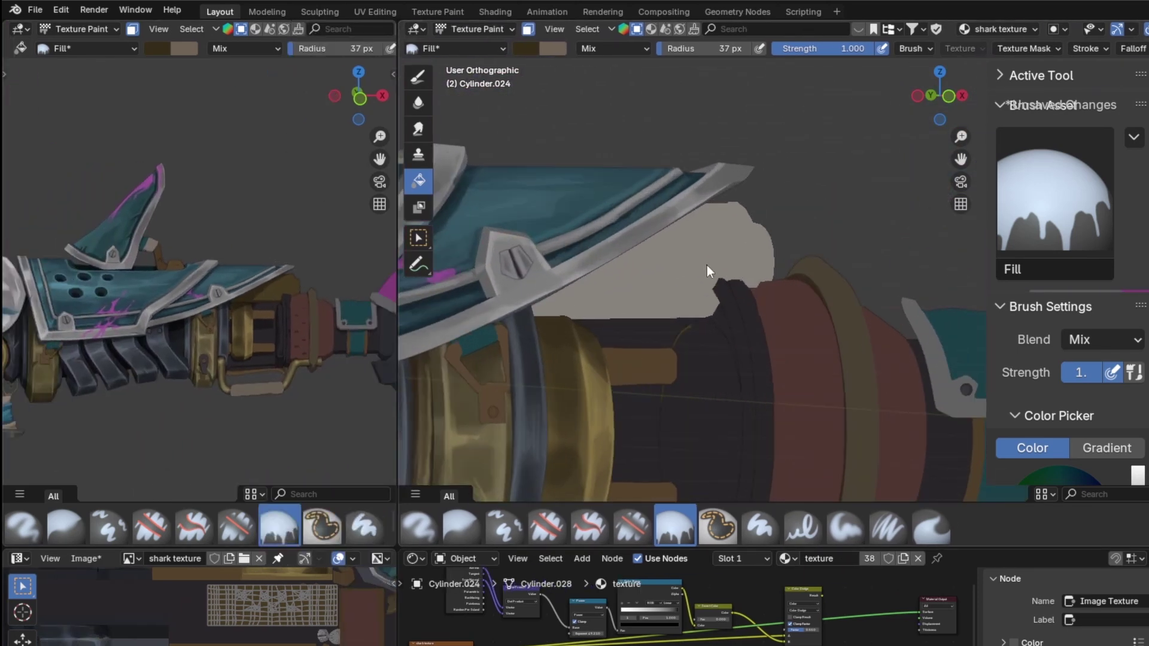
pyautogui.scroll(2, 677, 264)
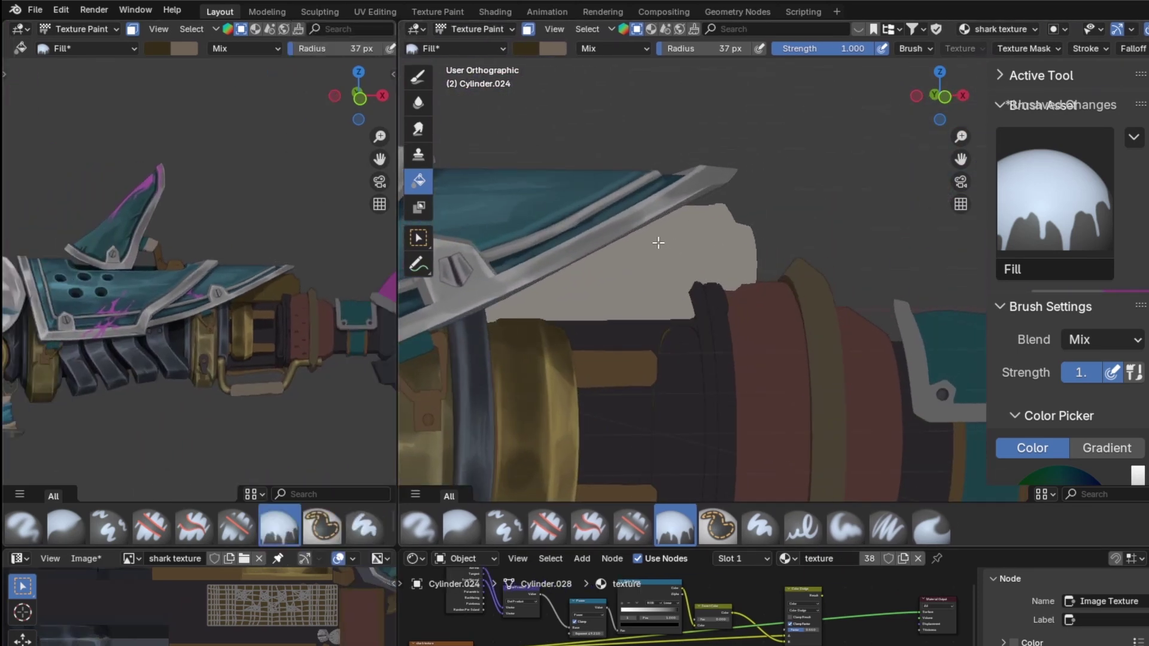
# - Limit the paint mask to the hole faces of the brown cylinder and return to Texture Paint mode
pyautogui.press('Tab')
pyautogui.scroll(-2, 657, 242)
pyautogui.click(488, 29)
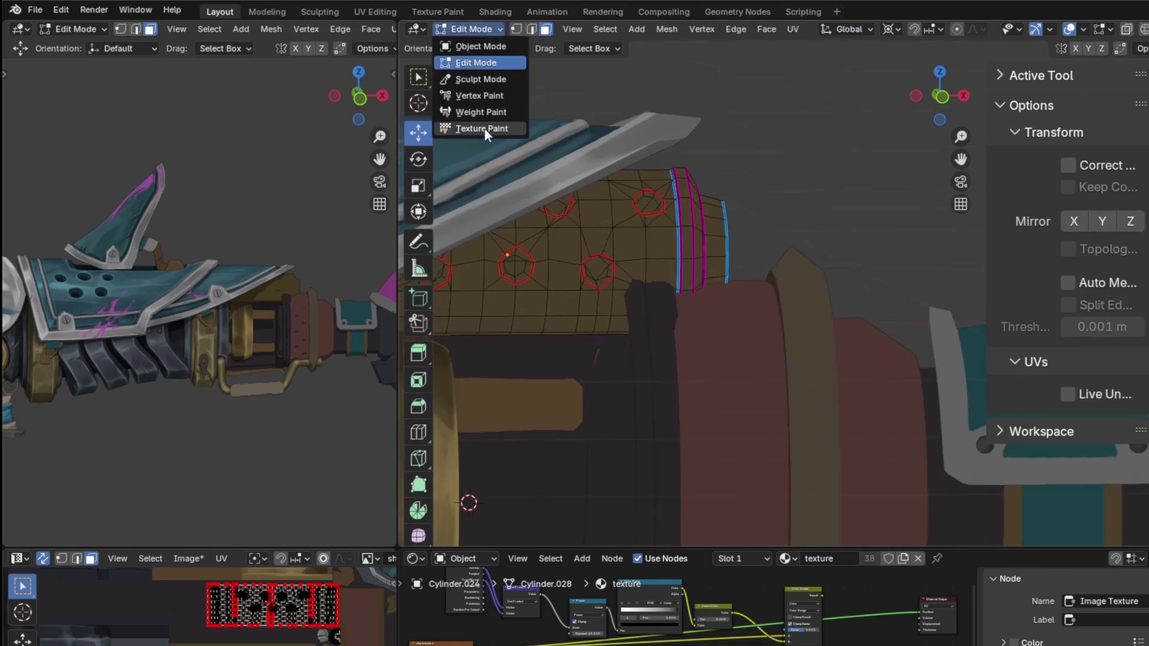
pyautogui.press('t')
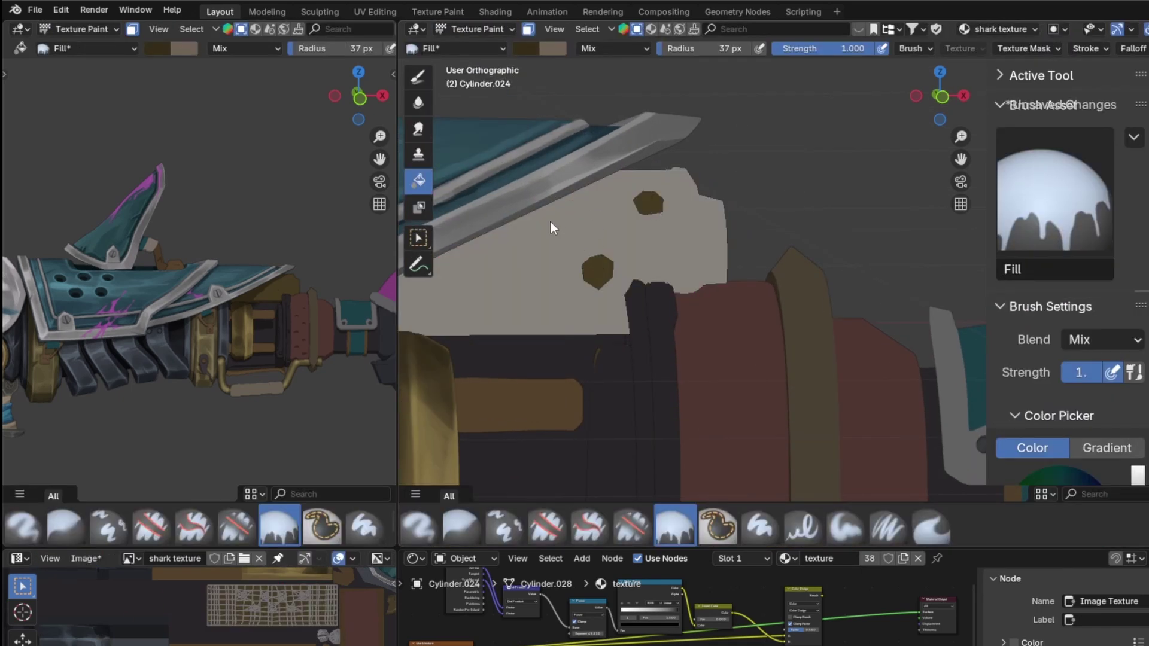
pyautogui.click(560, 237)
pyautogui.hotkey('ctrl', 'z')
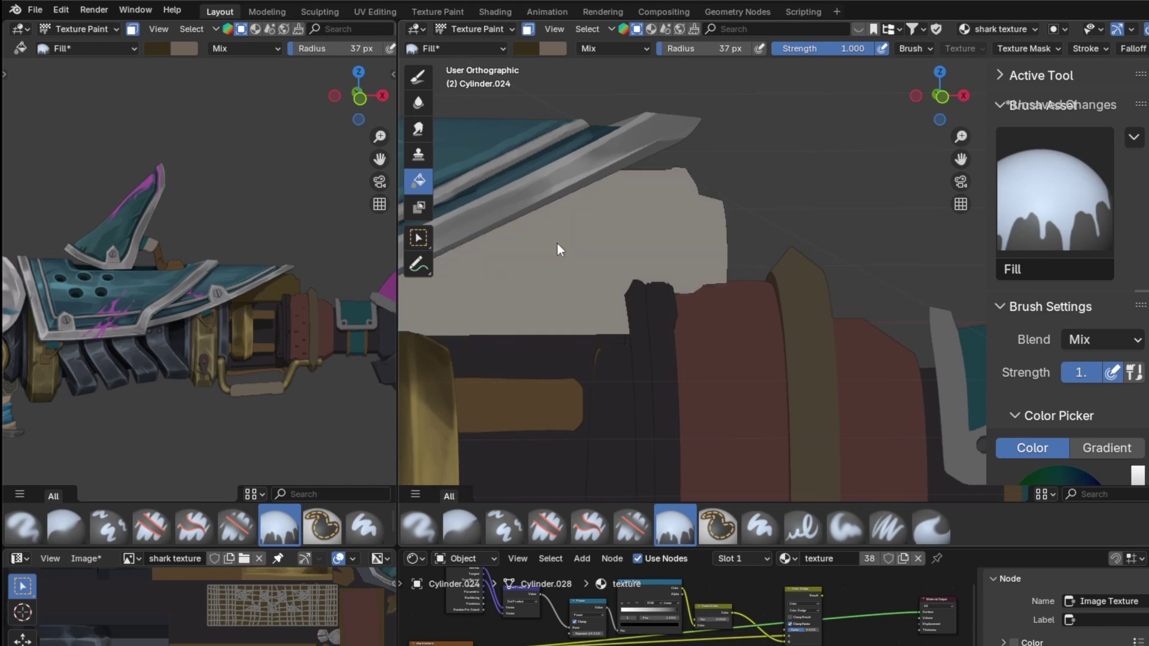
pyautogui.click(557, 242)
pyautogui.hotkey('ctrl', 'z')
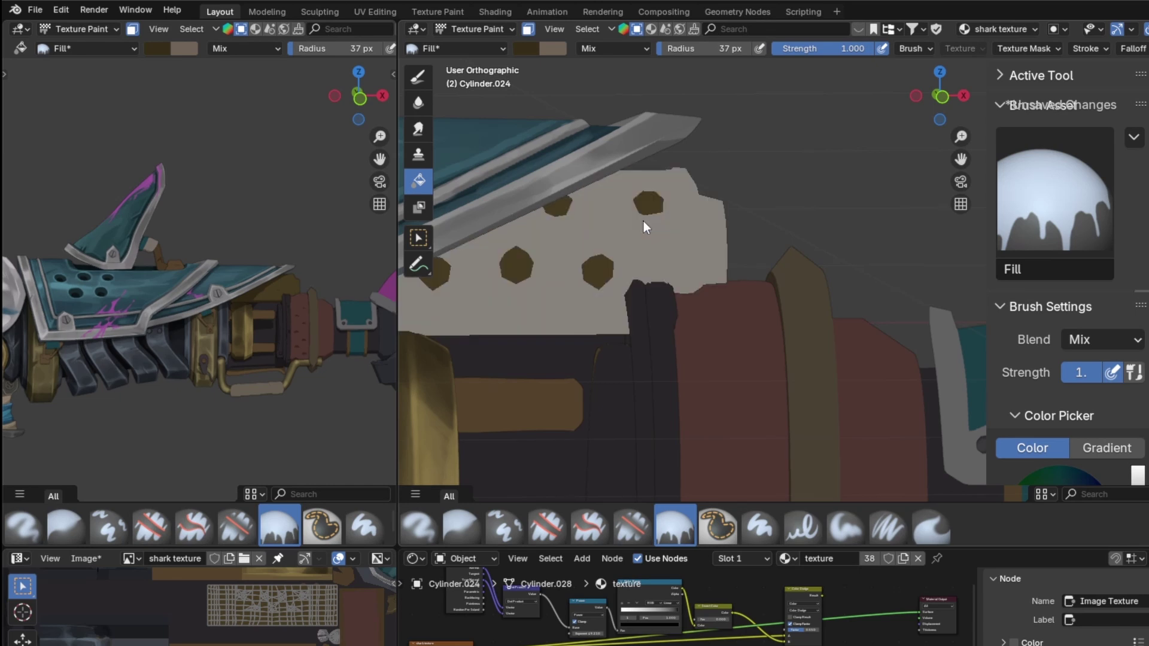
# - Fill the masked holes of the cylinder with a very dark brown
pyautogui.scroll(-5, 1053, 269)
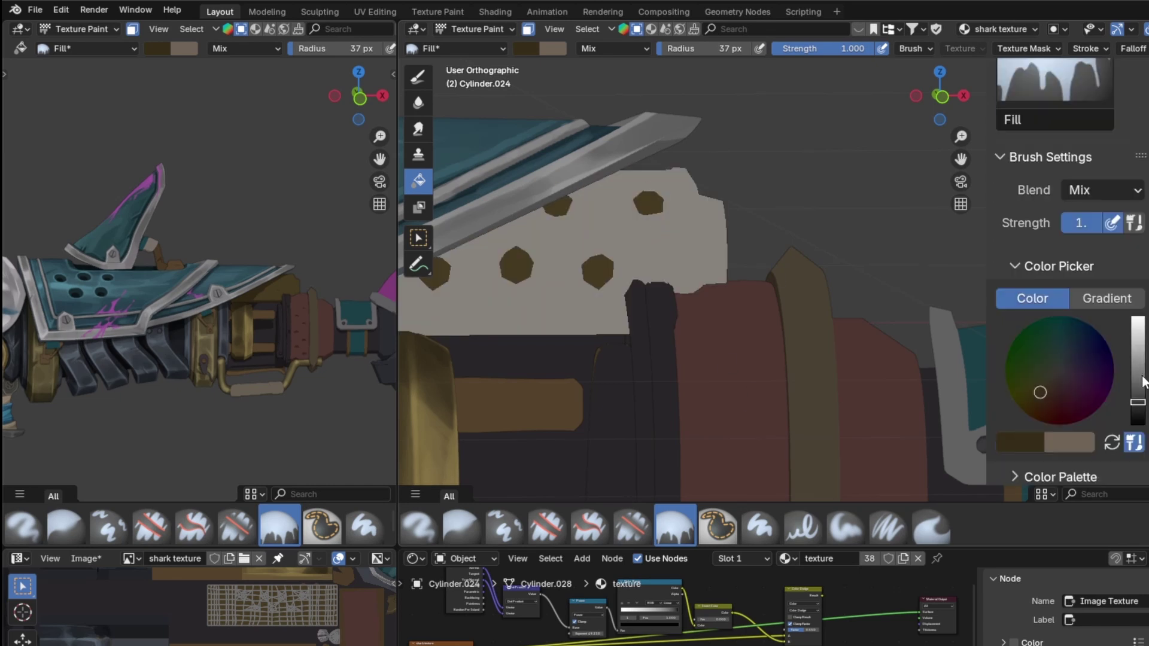
pyautogui.click(654, 199)
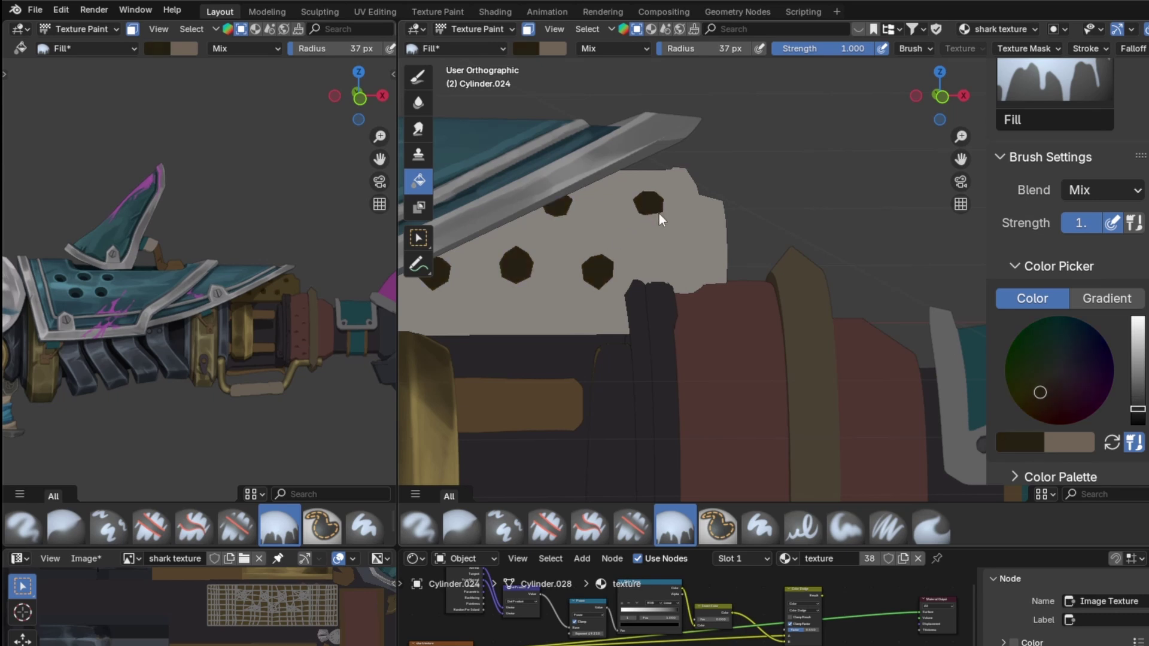
pyautogui.moveTo(1147, 419); pyautogui.dragTo(1146, 423)
pyautogui.click(651, 203)
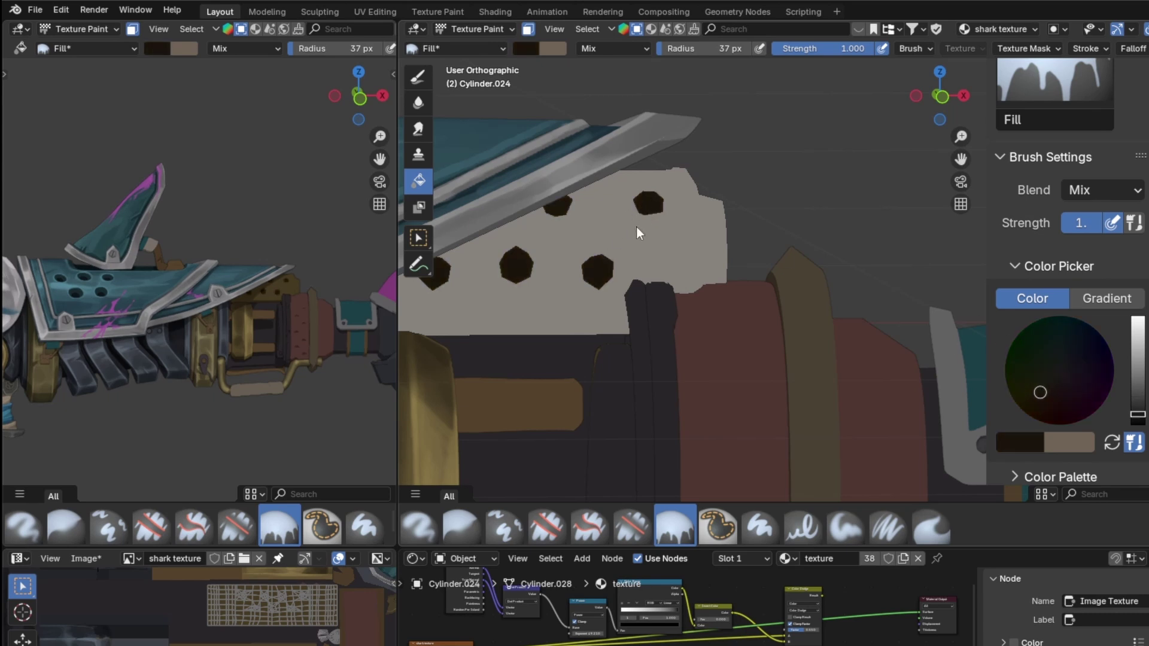
# - Extend the paint mask selection to all faces of the cylinder
pyautogui.scroll(2, 637, 227)
pyautogui.press('a')
pyautogui.press('a')
pyautogui.keyDown('shift'); pyautogui.moveTo(606, 207); pyautogui.dragTo(782, 226, button='middle'); pyautogui.keyUp('shift')
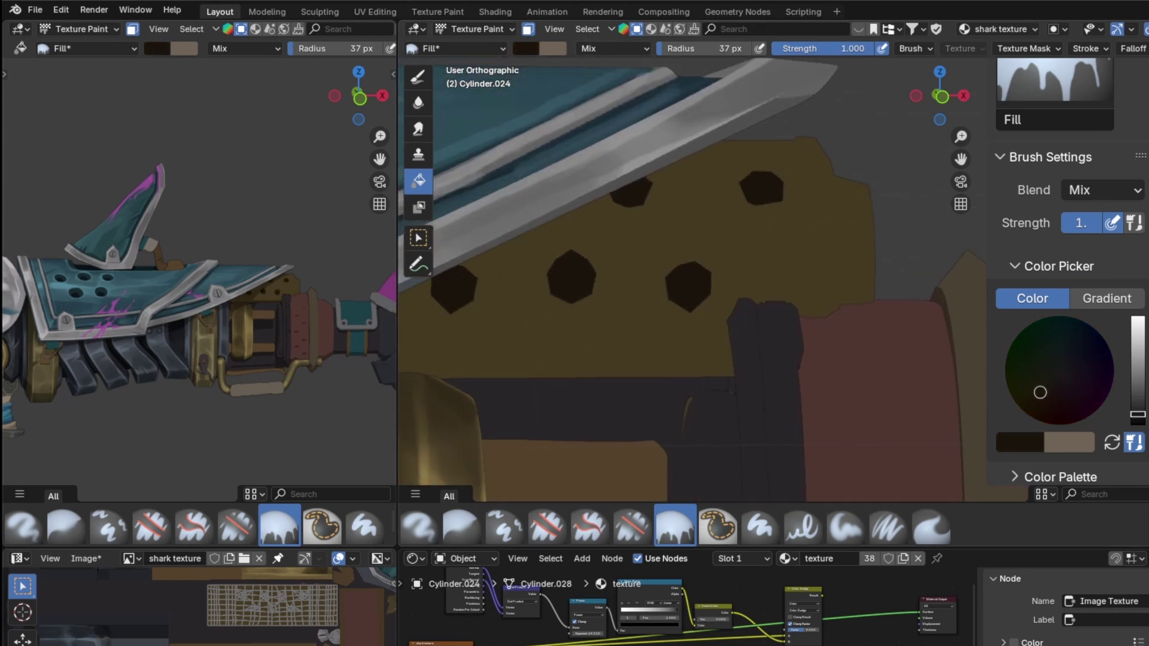
# - Turn on Cavity in the main viewport's shading options
pyautogui.scroll(-4, 1055, 29)
pyautogui.click(1144, 28)
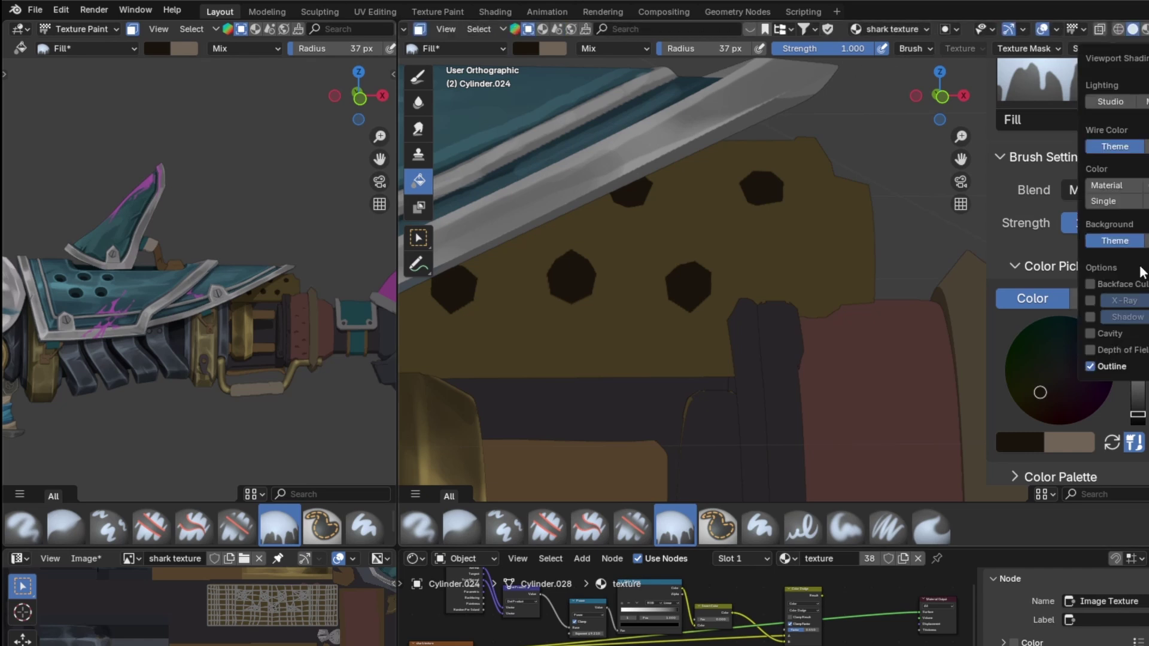
pyautogui.click(1093, 332)
pyautogui.moveTo(839, 211)
pyautogui.mouseDown(button='middle')
pyautogui.moveTo(866, 245)
pyautogui.moveTo(831, 219)
pyautogui.moveTo(844, 207)
pyautogui.mouseUp(button='middle')
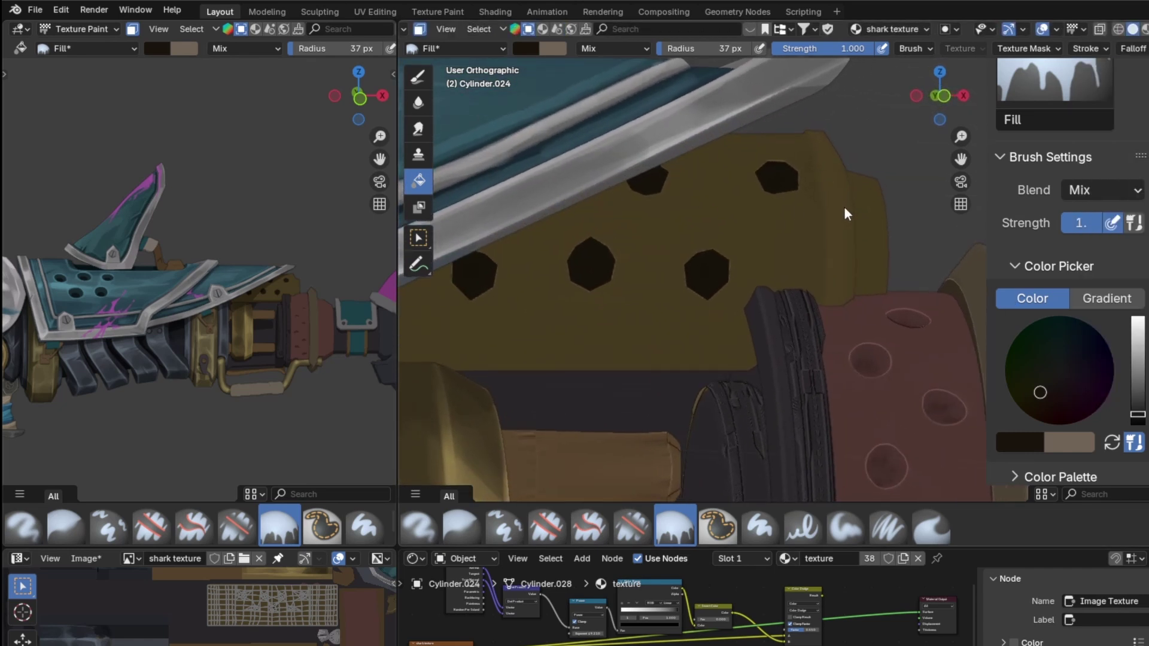
# - Exclude the holes from the paint mask and shade the cylinder body in dark brown with the Paint Soft brush
pyautogui.click(577, 237)
pyautogui.moveTo(624, 201); pyautogui.dragTo(753, 217, button='middle')
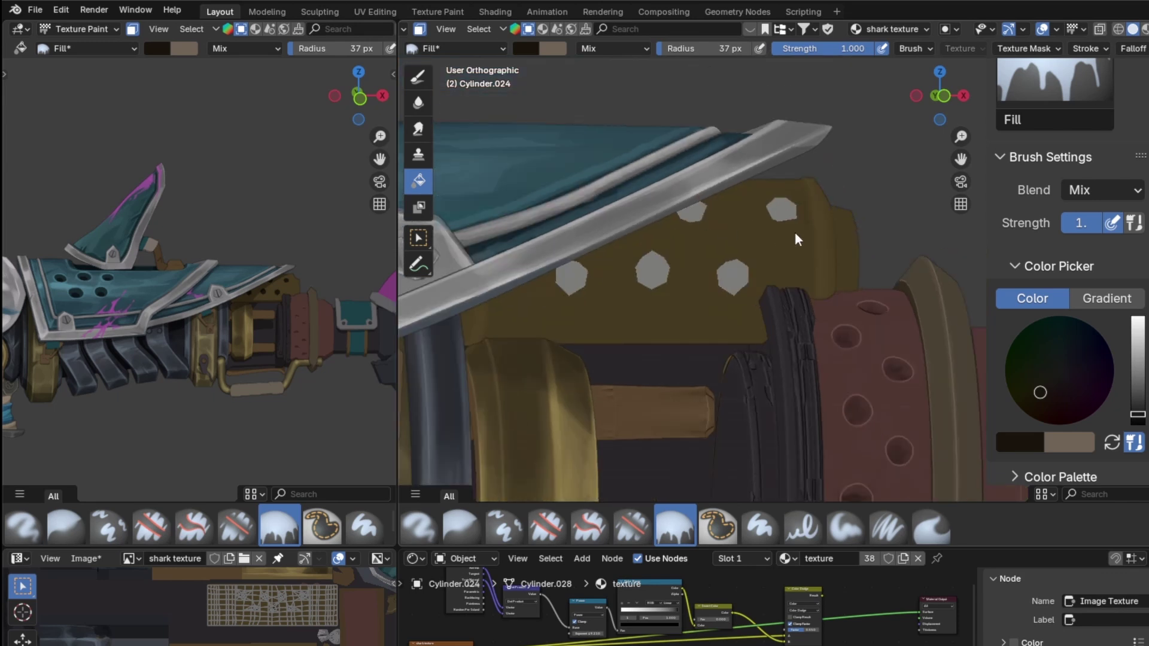
pyautogui.click(418, 76)
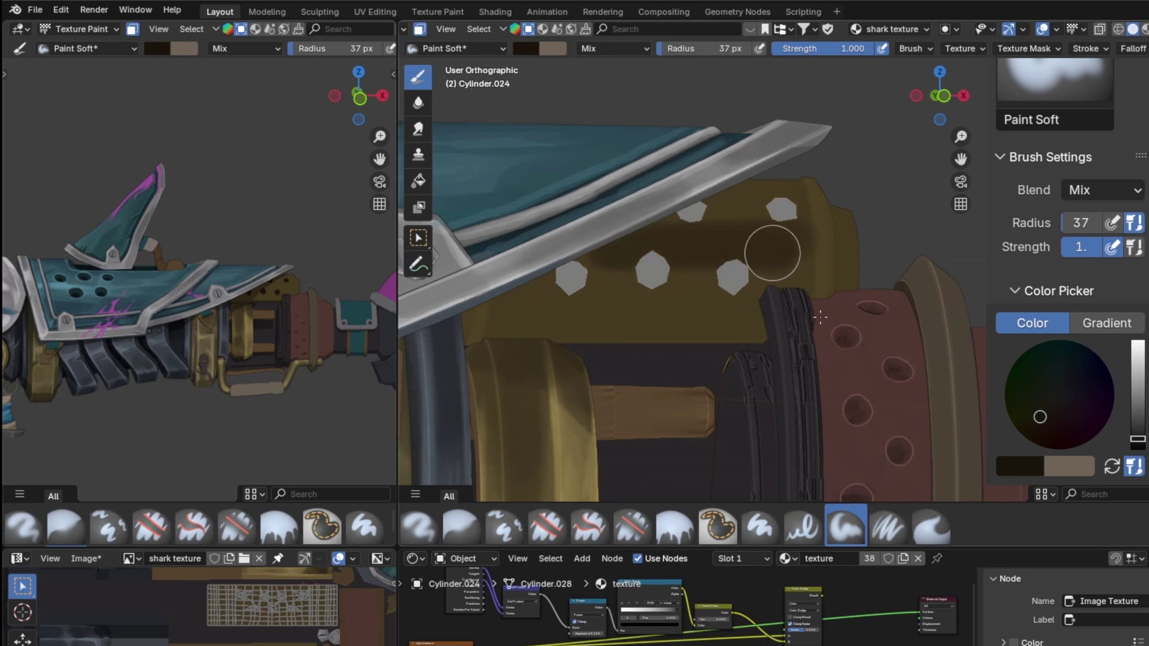
pyautogui.moveTo(788, 272); pyautogui.dragTo(777, 298, button='middle')
pyautogui.scroll(-2, 780, 296)
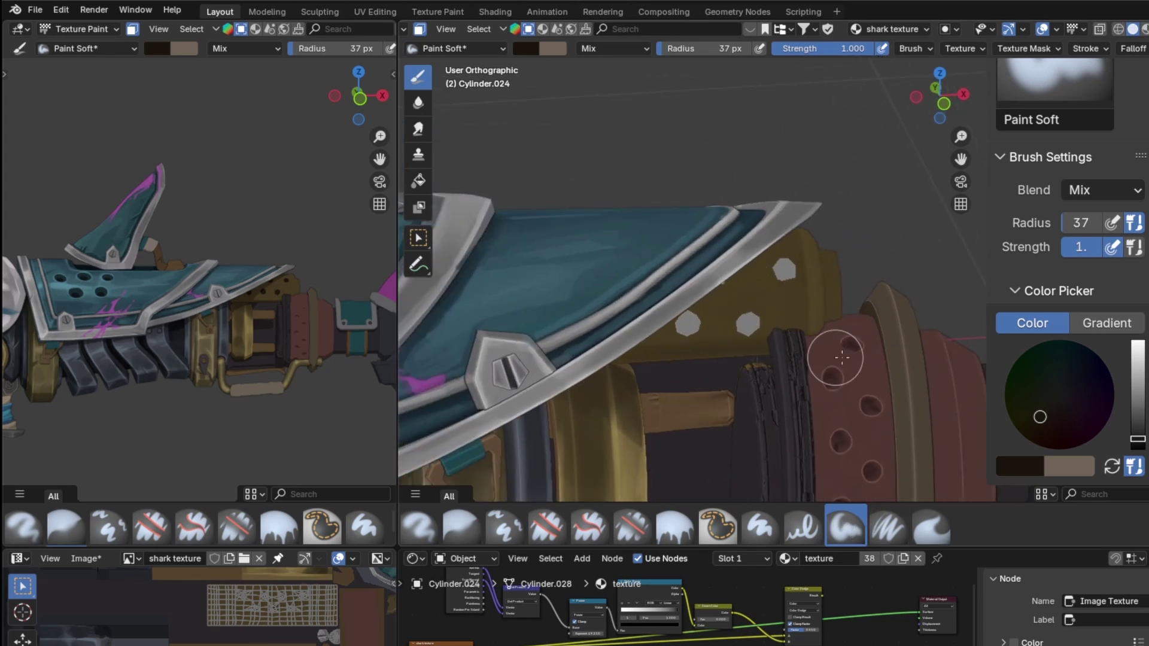
pyautogui.moveTo(826, 348)
pyautogui.mouseDown(button='middle')
pyautogui.moveTo(768, 328)
pyautogui.moveTo(830, 267)
pyautogui.moveTo(811, 236)
pyautogui.mouseUp(button='middle')
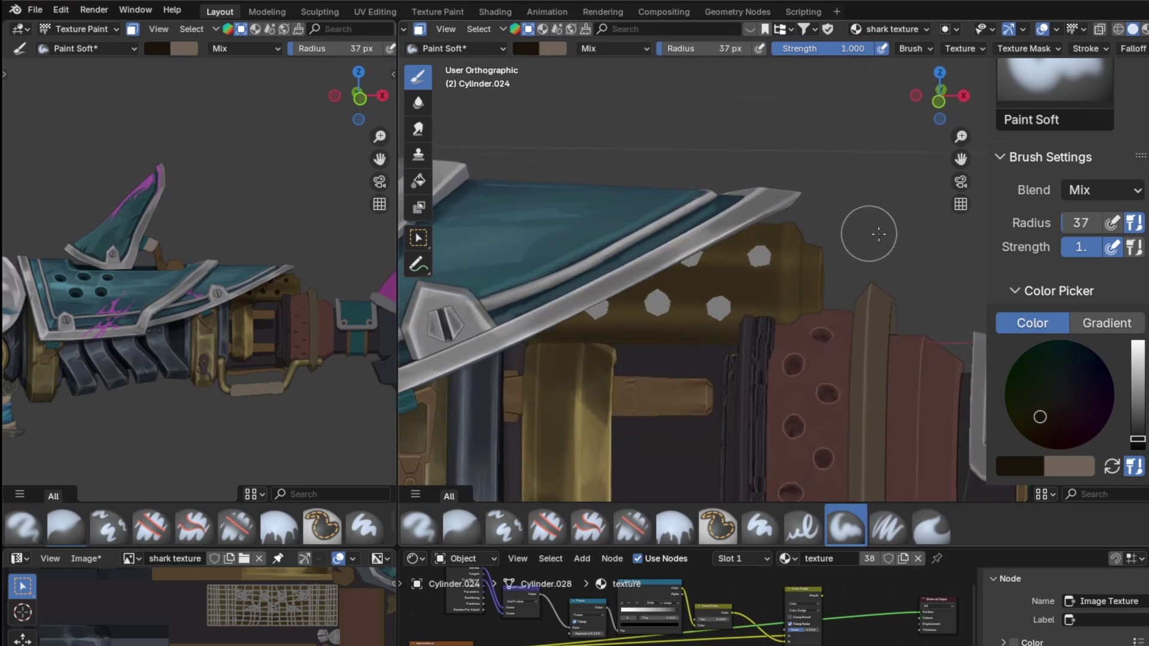
# - Sample the cylinder's brown, brighten it to gold and paint a soft highlight along the body
pyautogui.press('s')
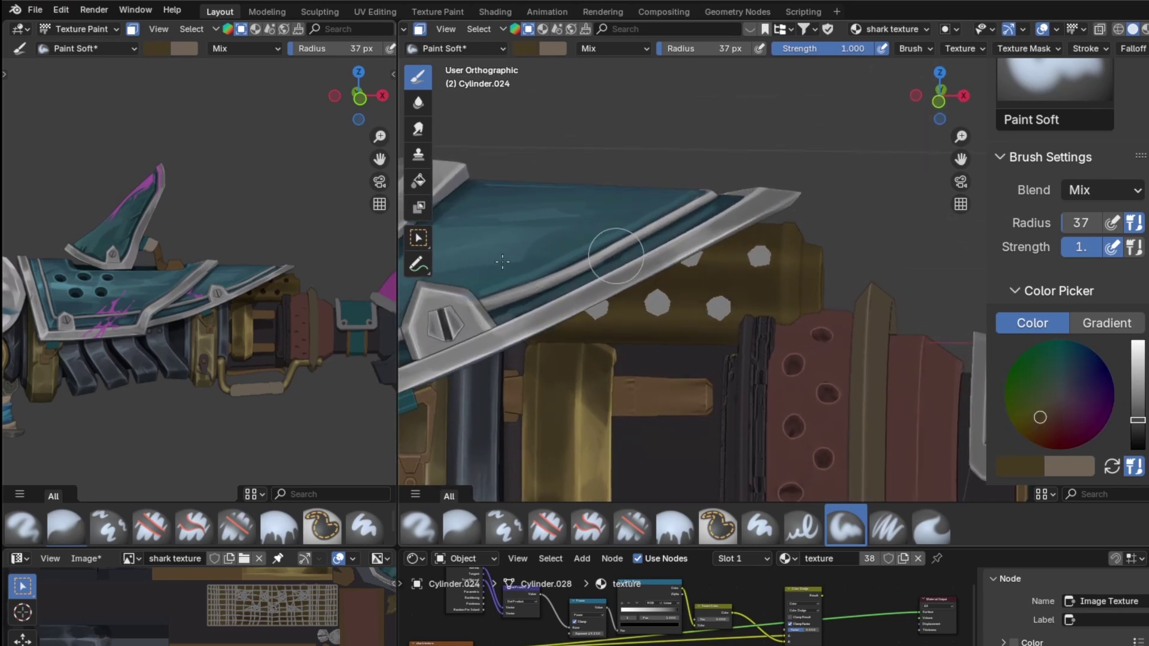
pyautogui.moveTo(1141, 402); pyautogui.dragTo(1138, 390)
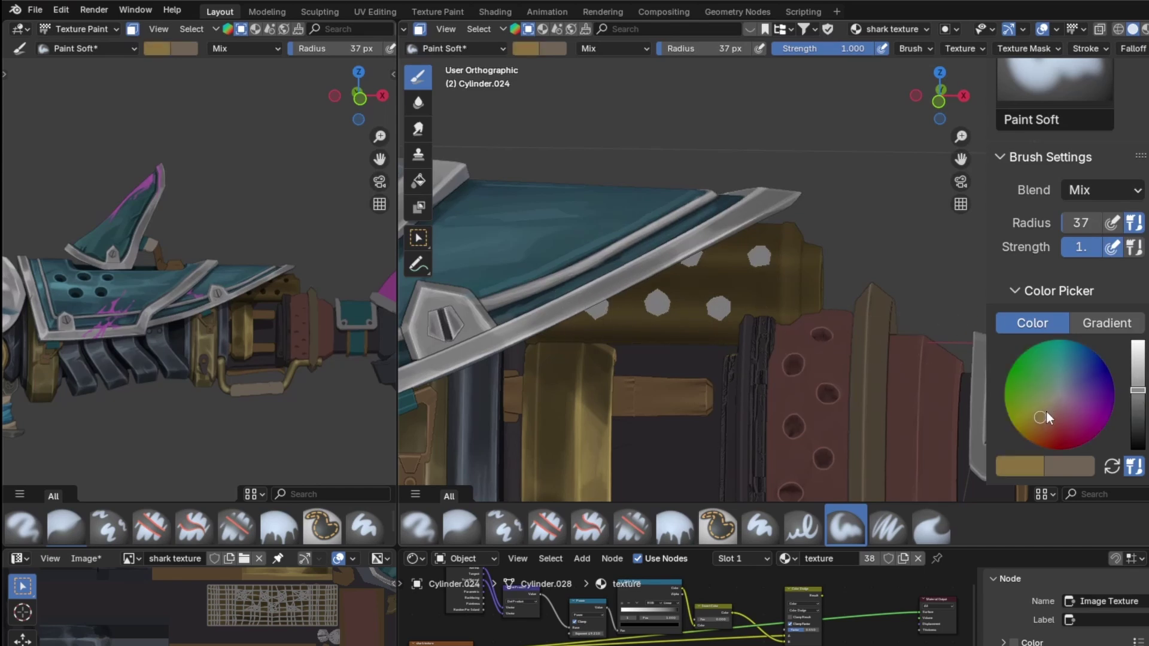
pyautogui.click(1039, 416)
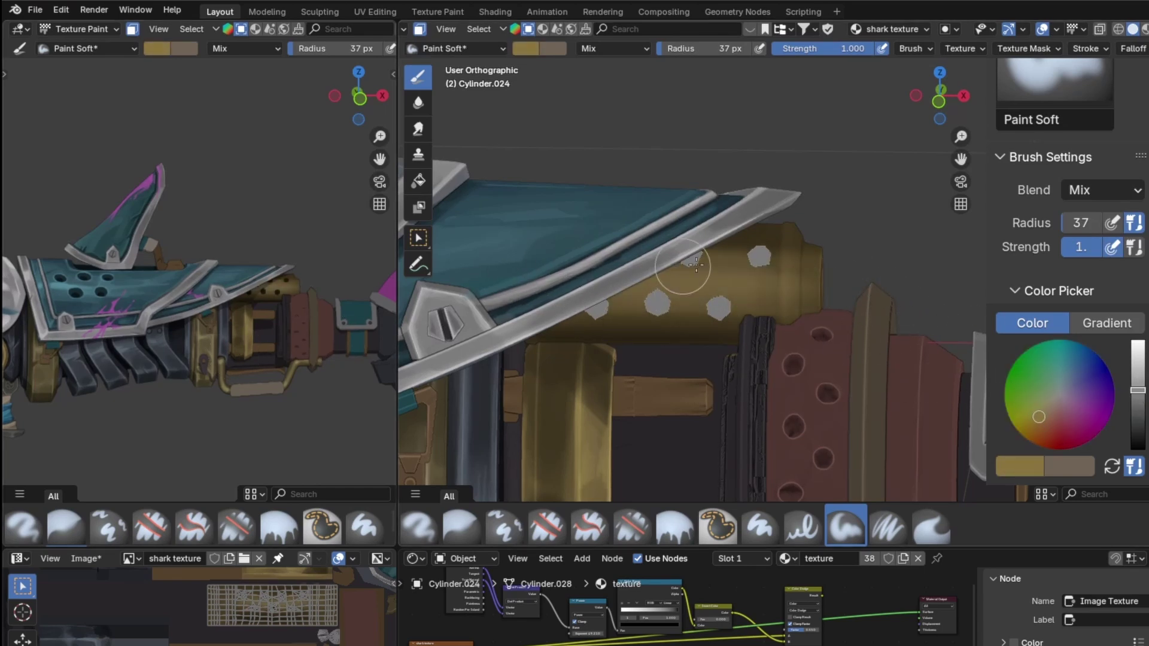
# - Mix darker olive and brown tones and brush subtle colour variation across the cylinder body
pyautogui.click(1029, 412)
pyautogui.moveTo(1138, 390); pyautogui.dragTo(1138, 405)
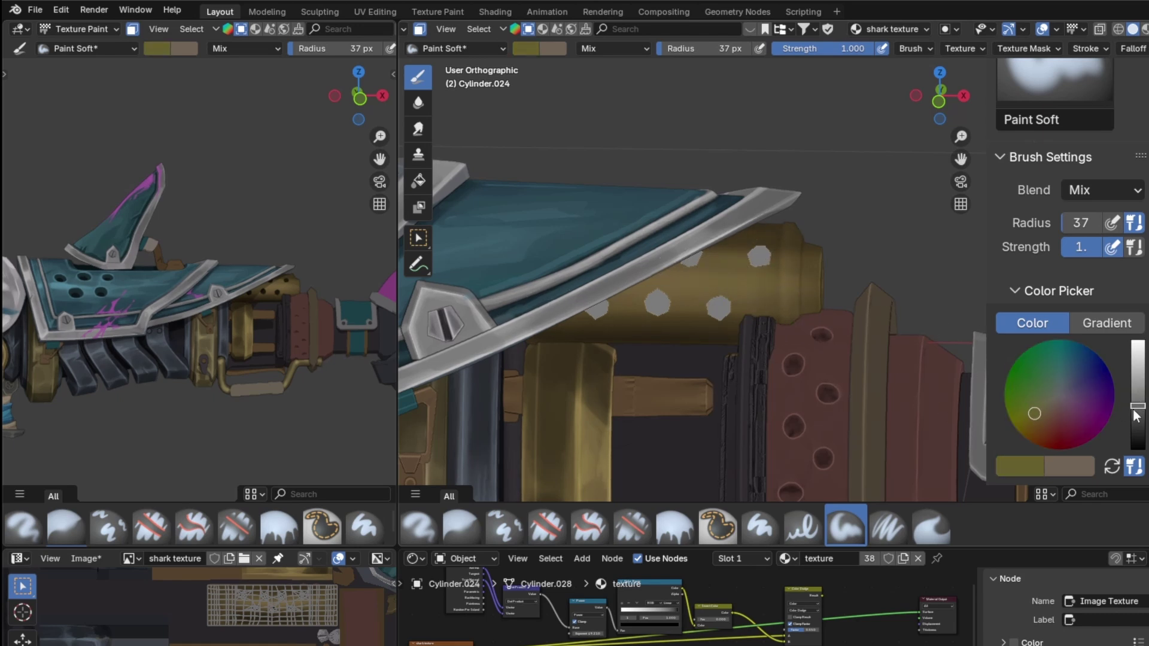
pyautogui.click(1135, 412)
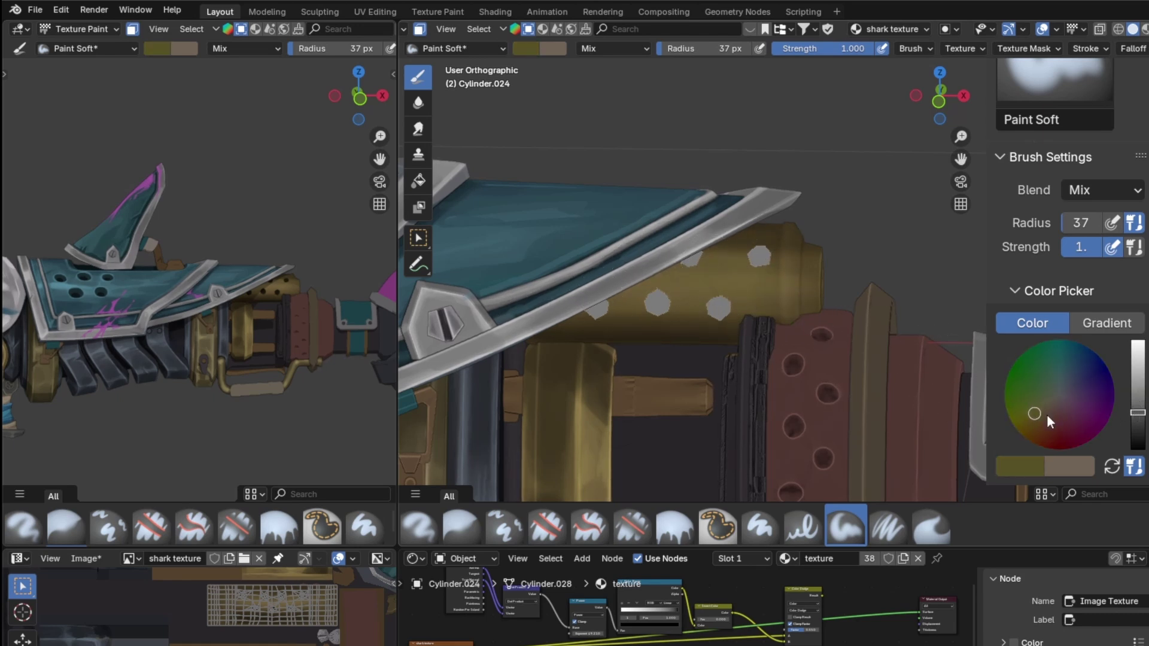
pyautogui.click(1041, 419)
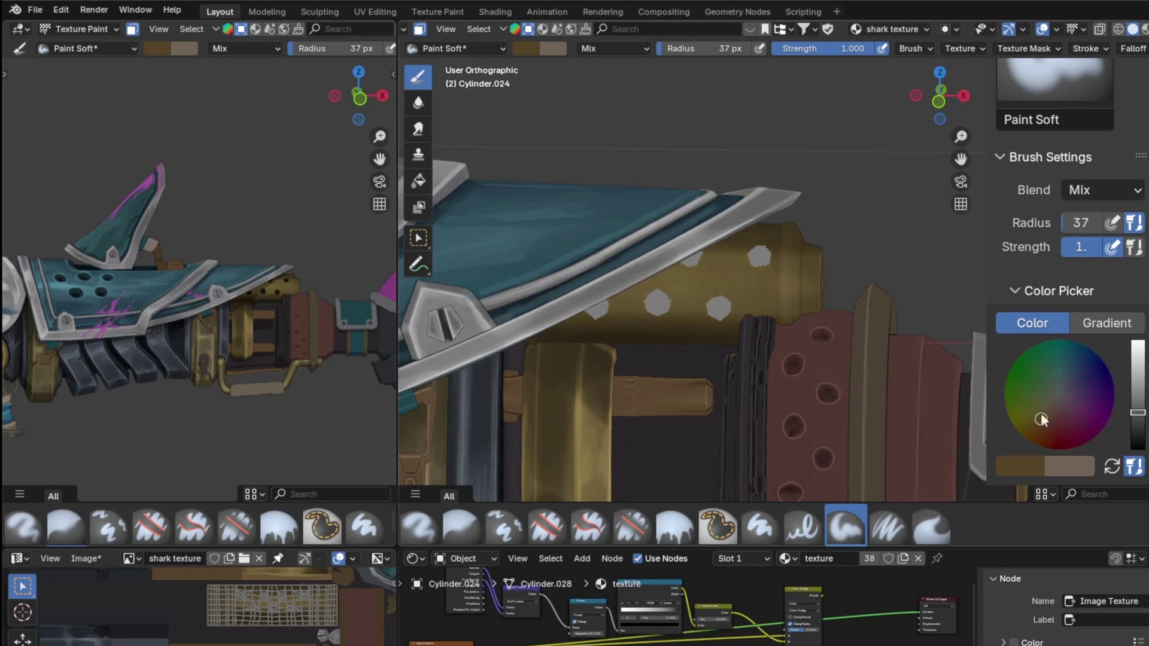
pyautogui.click(1036, 426)
pyautogui.click(1033, 415)
pyautogui.click(1137, 423)
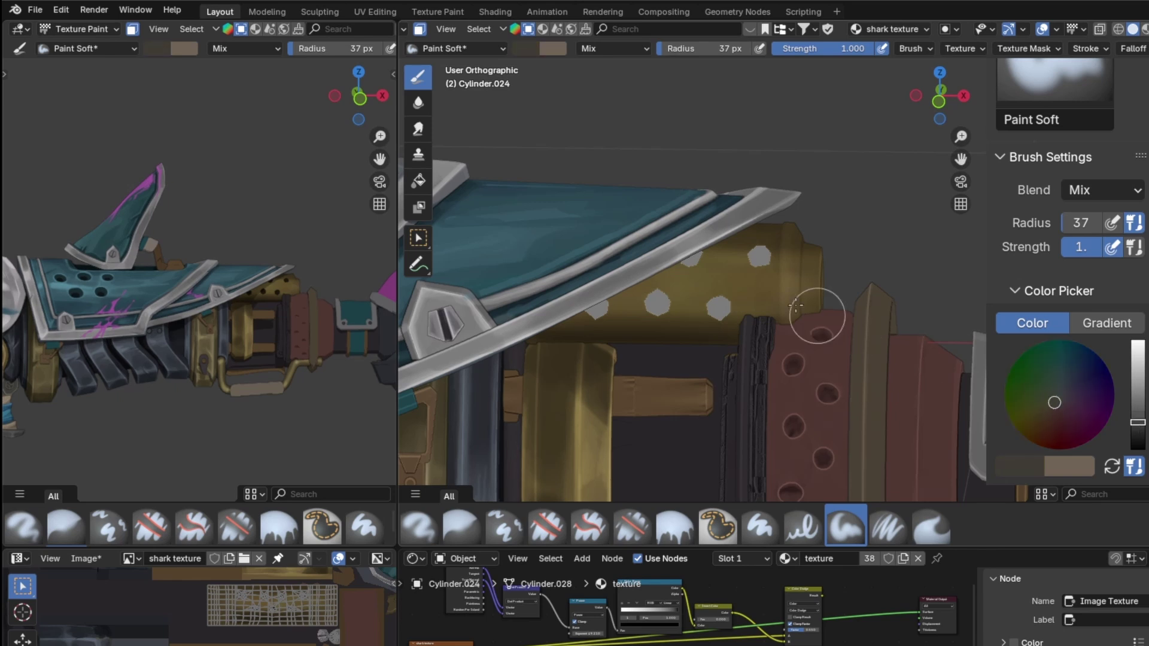
pyautogui.click(1036, 410)
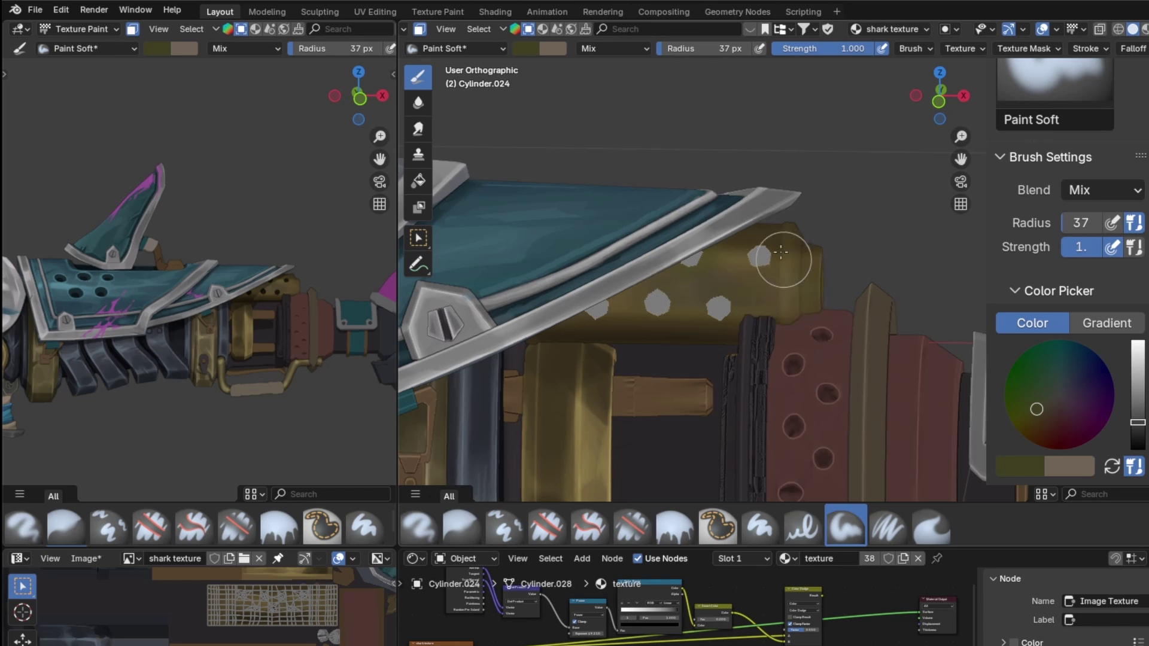
# - Shade the cylinder's underside and end rim in a darkened brown, reducing the brush radius to 23 px for the rim
pyautogui.hotkey('shift', 'x')
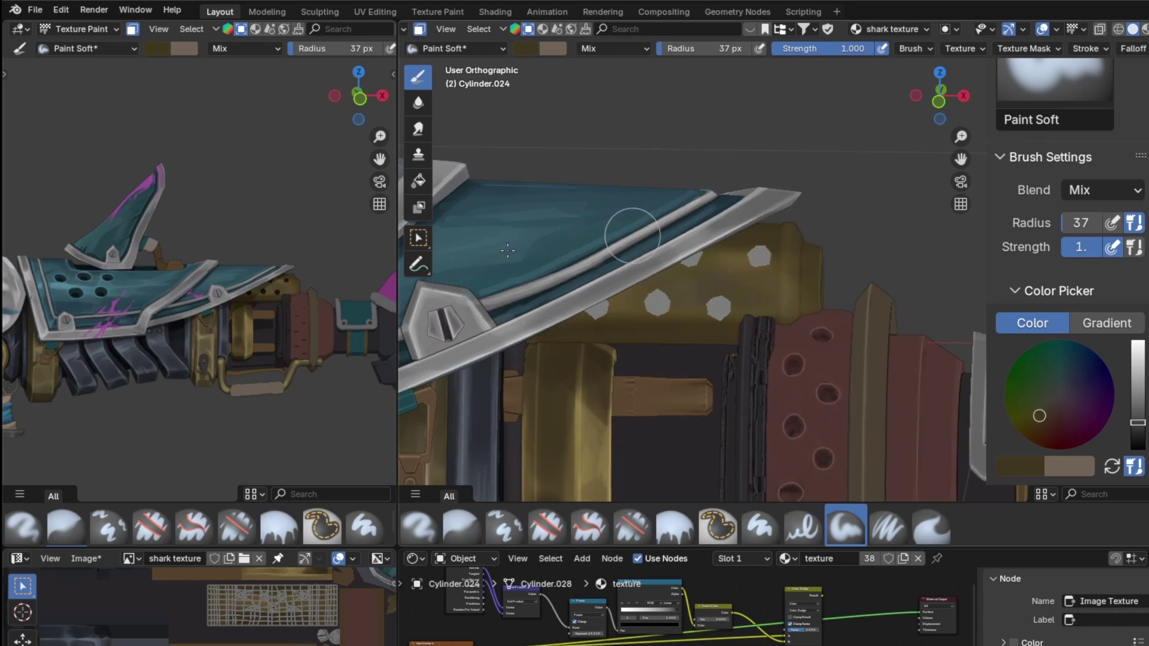
pyautogui.moveTo(1142, 422); pyautogui.dragTo(1141, 430)
pyautogui.moveTo(785, 331)
pyautogui.mouseDown()
pyautogui.moveTo(603, 324)
pyautogui.moveTo(734, 323)
pyautogui.mouseUp()
pyautogui.press('[')
pyautogui.press('[')
pyautogui.press('[')
pyautogui.press('[')
pyautogui.moveTo(778, 248)
pyautogui.mouseDown()
pyautogui.moveTo(664, 243)
pyautogui.moveTo(795, 248)
pyautogui.mouseUp()
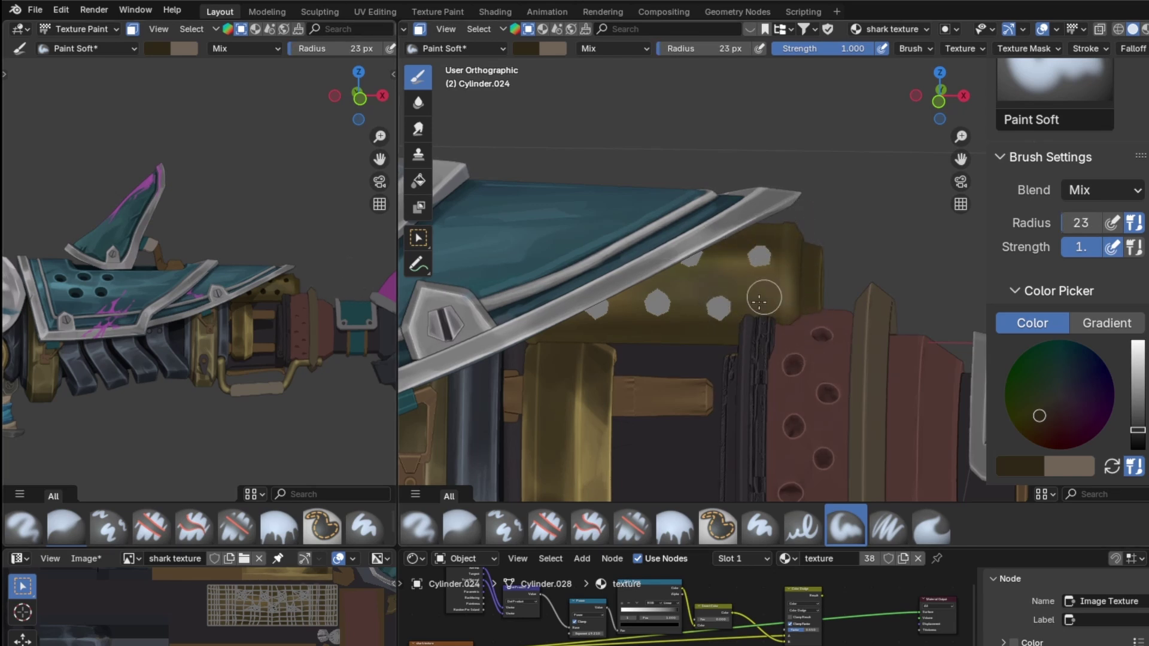
# - Brighten the sampled colour to olive gold and paint fine highlights along the cylinder with a 14 px brush
pyautogui.press('s')
pyautogui.moveTo(1137, 416); pyautogui.dragTo(1140, 397)
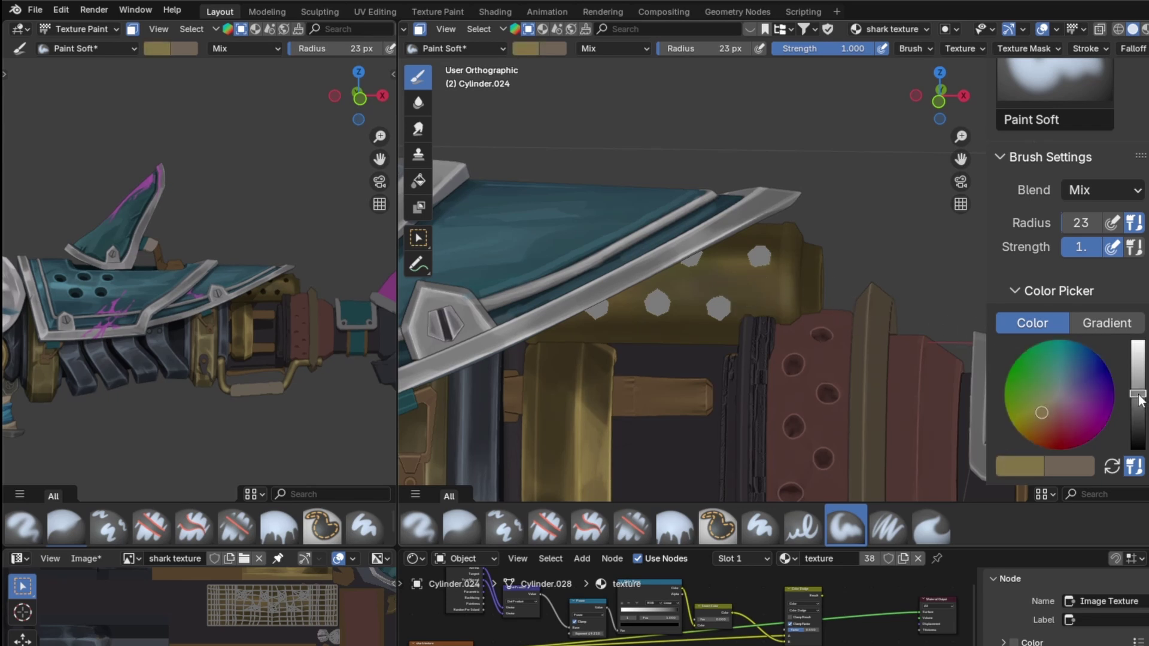
pyautogui.press('f')
pyautogui.click(767, 231)
pyautogui.moveTo(798, 263); pyautogui.dragTo(649, 268)
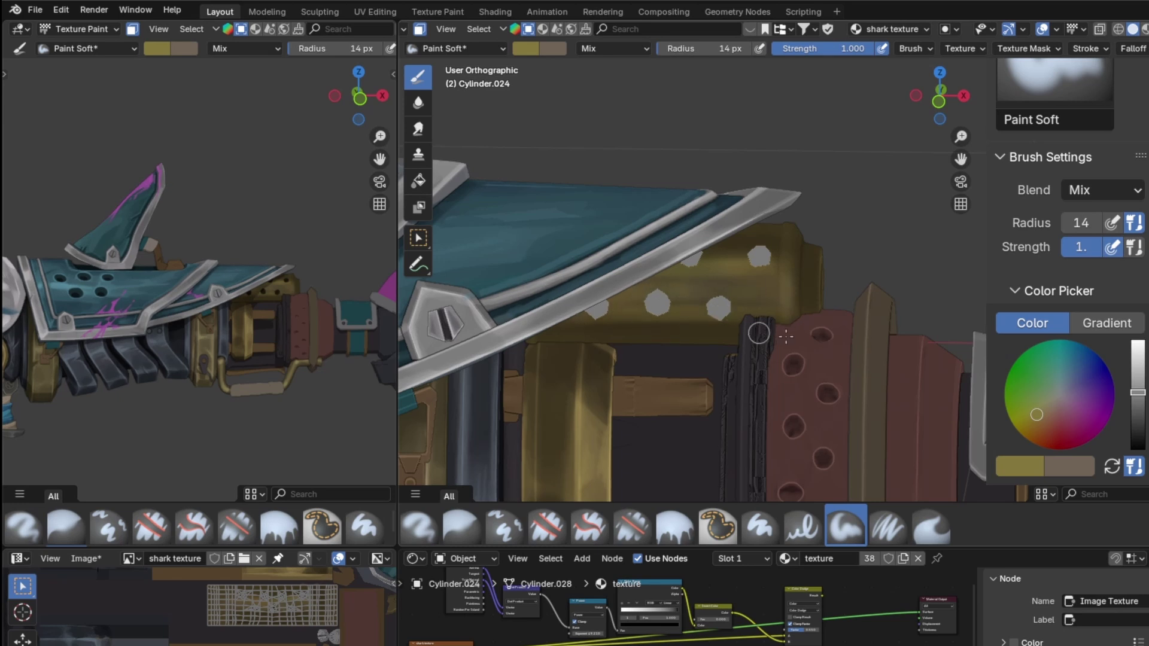
# - Blend the cylinder's shadows and highlights around the holes with brown and olive tones sampled from its surface
pyautogui.press('s')
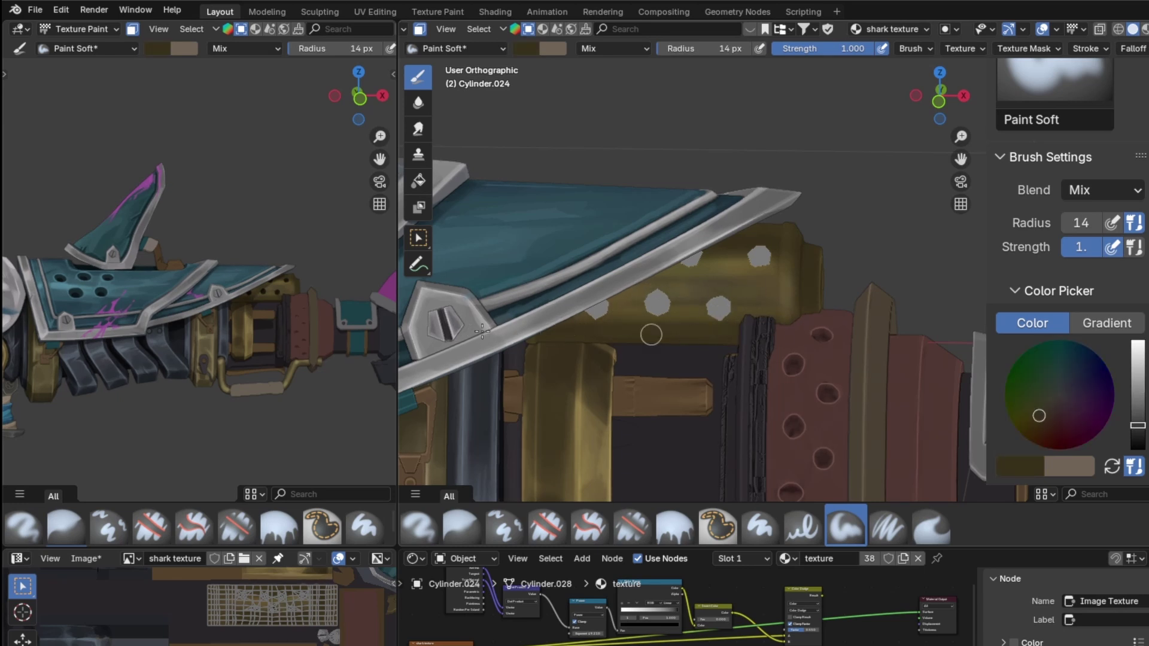
pyautogui.press('s')
pyautogui.press('s')
pyautogui.press('s')
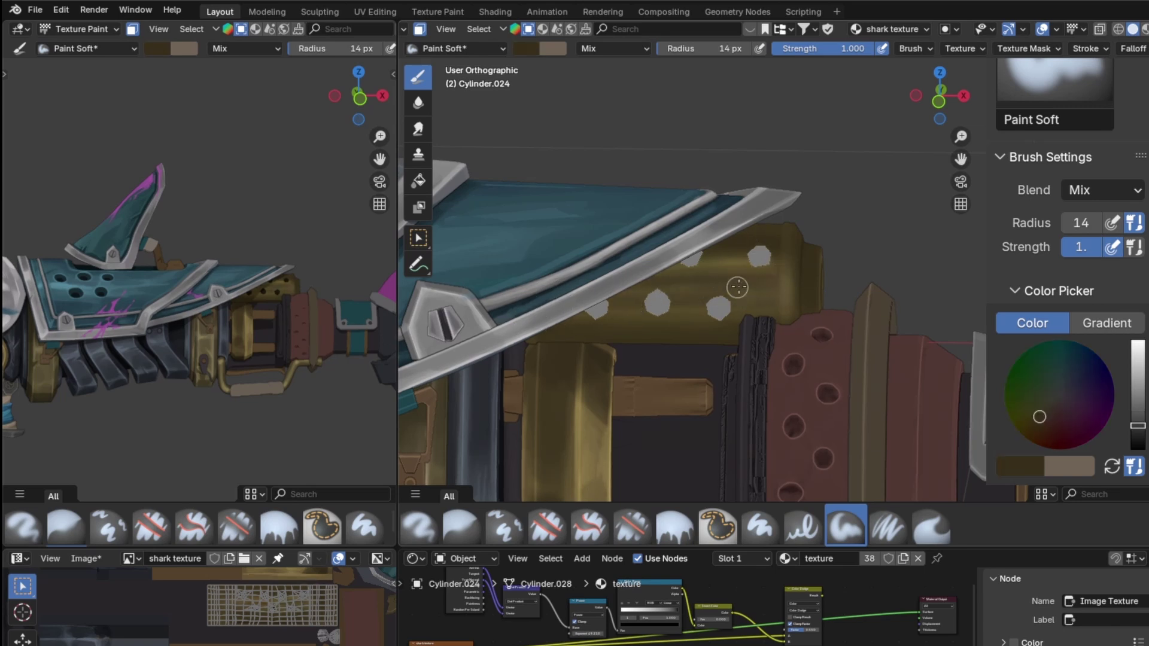
pyautogui.press('s')
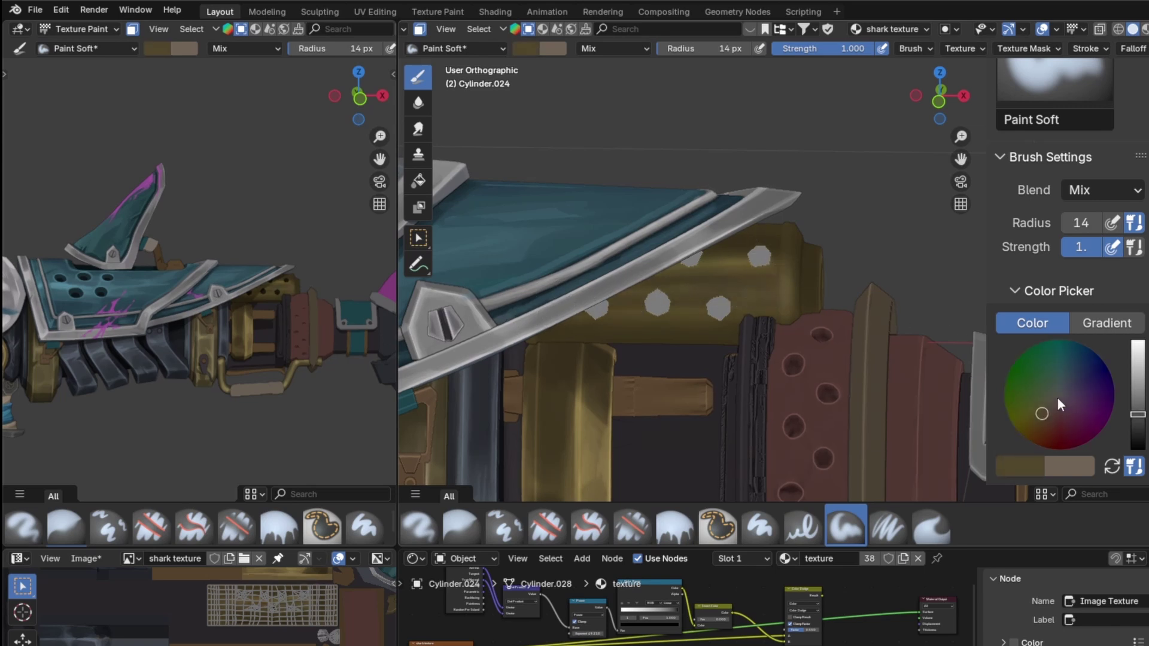
pyautogui.press('s')
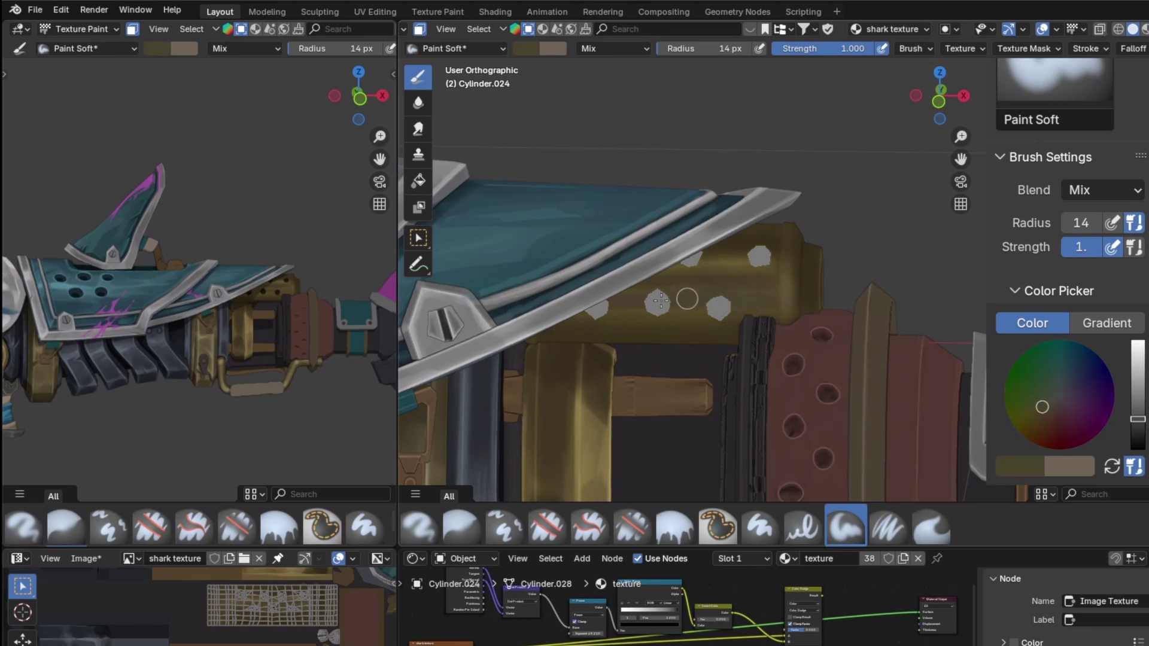
pyautogui.press('s')
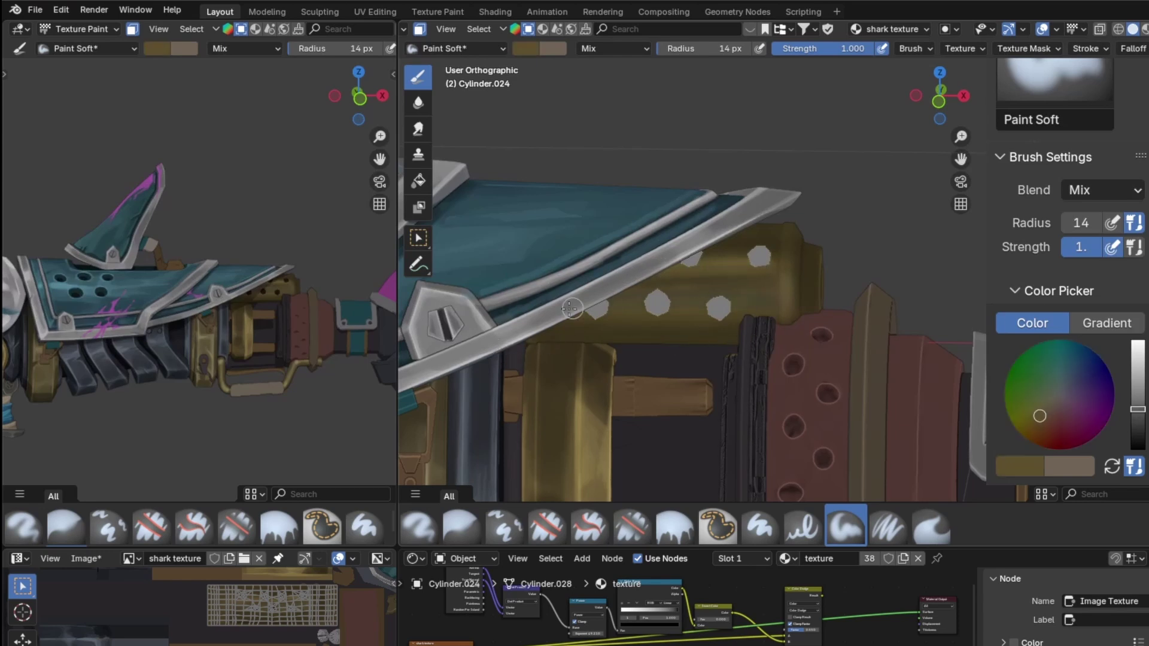
pyautogui.press('s')
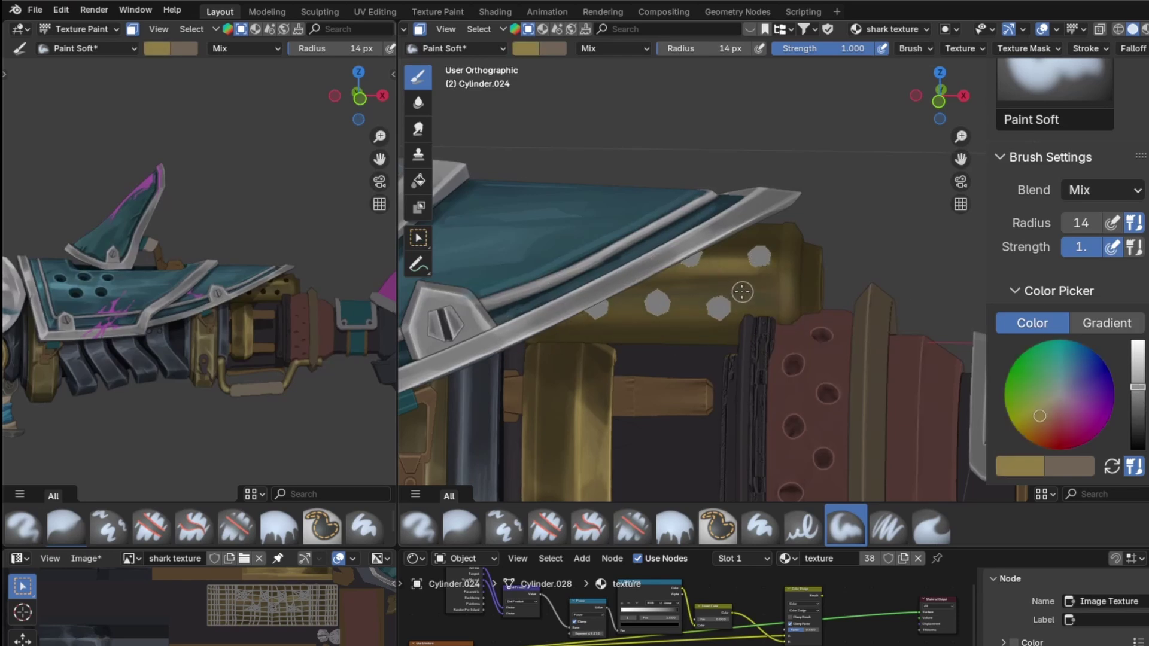
# - Reduce the brush radius to 8 px and paint fine strokes along the cylinder in brown and gold tones sampled from it
pyautogui.press('[')
pyautogui.press('[')
pyautogui.press('[')
pyautogui.press('[')
pyautogui.moveTo(698, 307); pyautogui.dragTo(452, 311)
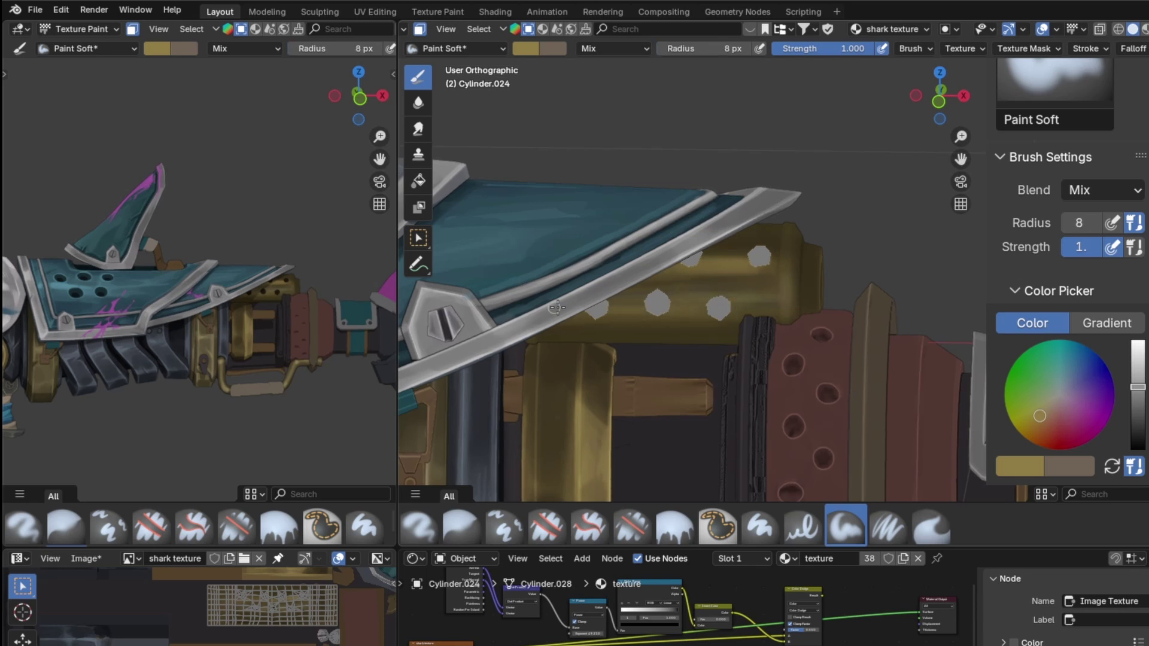
pyautogui.press('s')
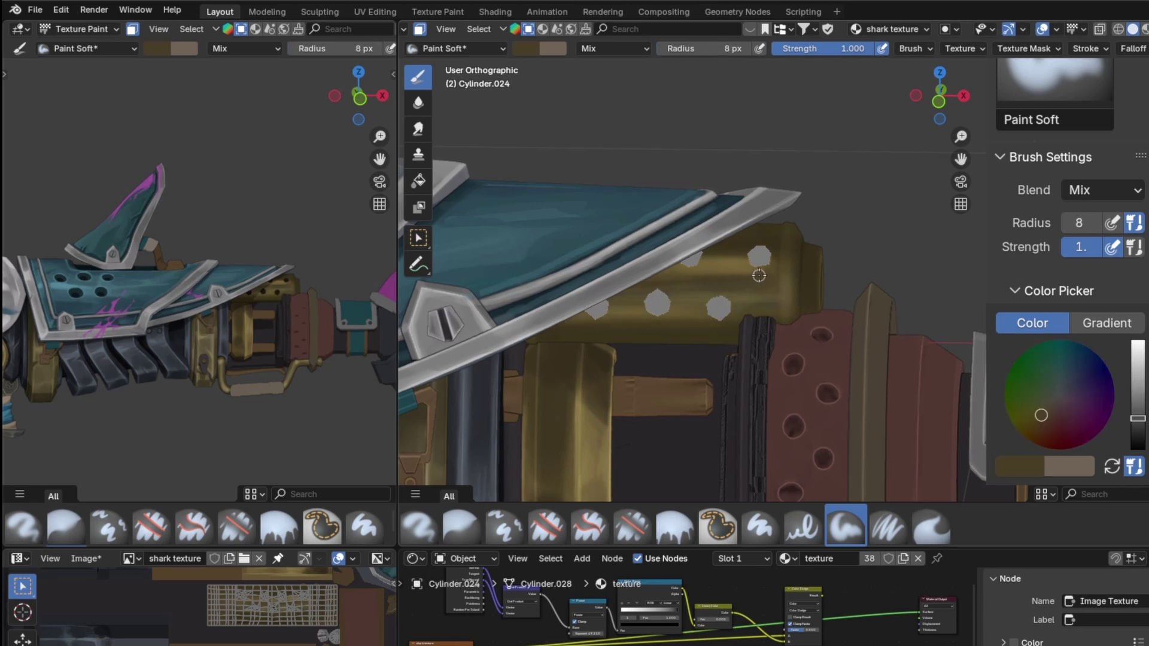
pyautogui.press('s')
pyautogui.press('s')
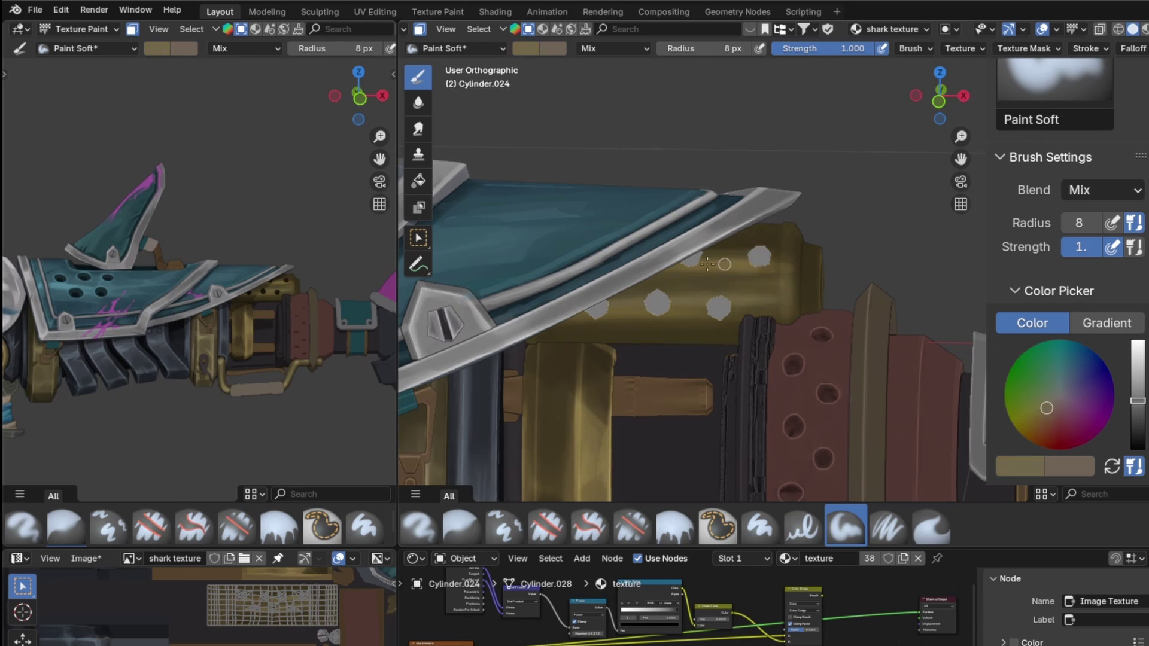
pyautogui.press('s')
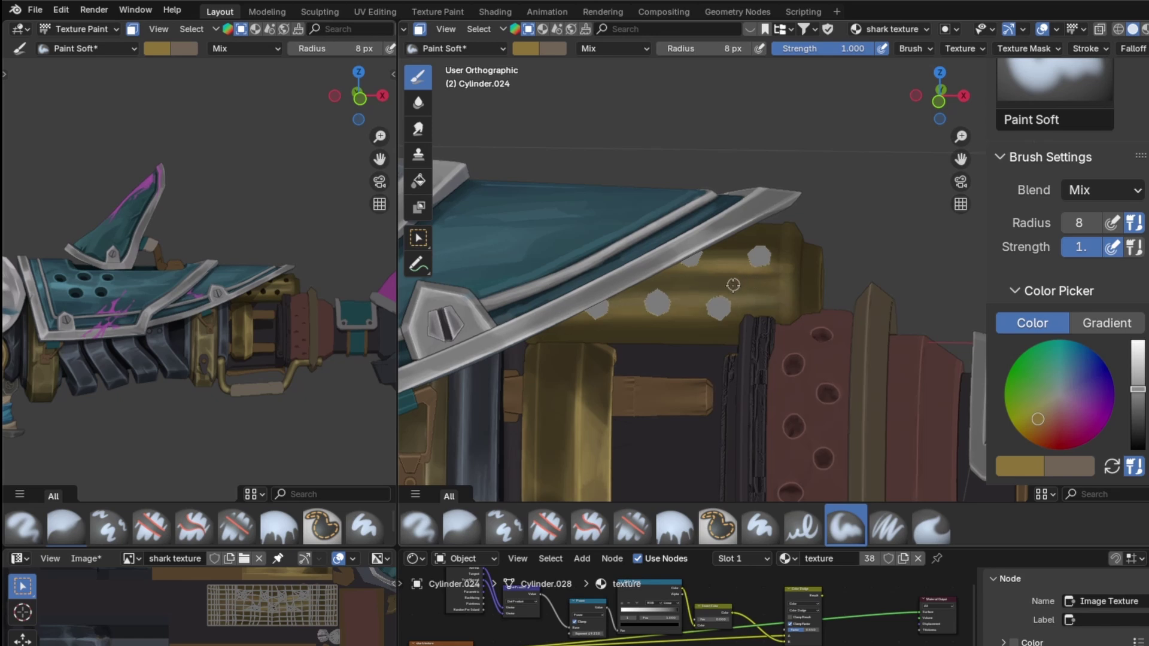
# - Sample near-black and dark olive tones and deepen the shading along the cylinder's lower side and lower holes
pyautogui.hotkey('shift', 'x')
pyautogui.press('s')
pyautogui.press('s')
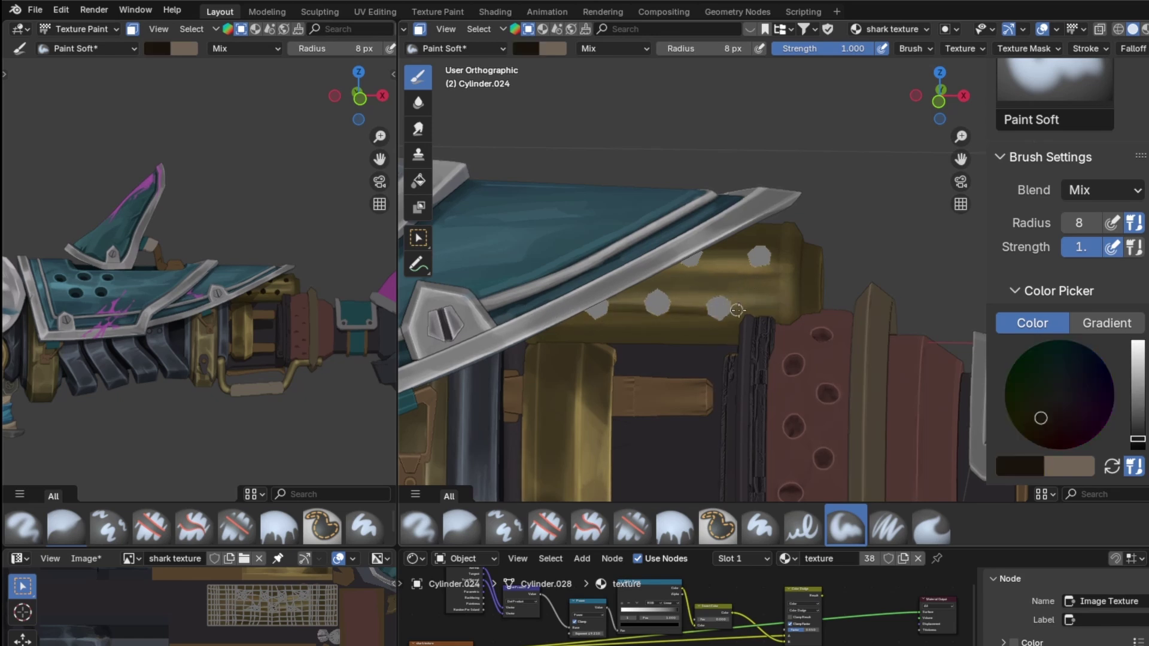
pyautogui.press('s')
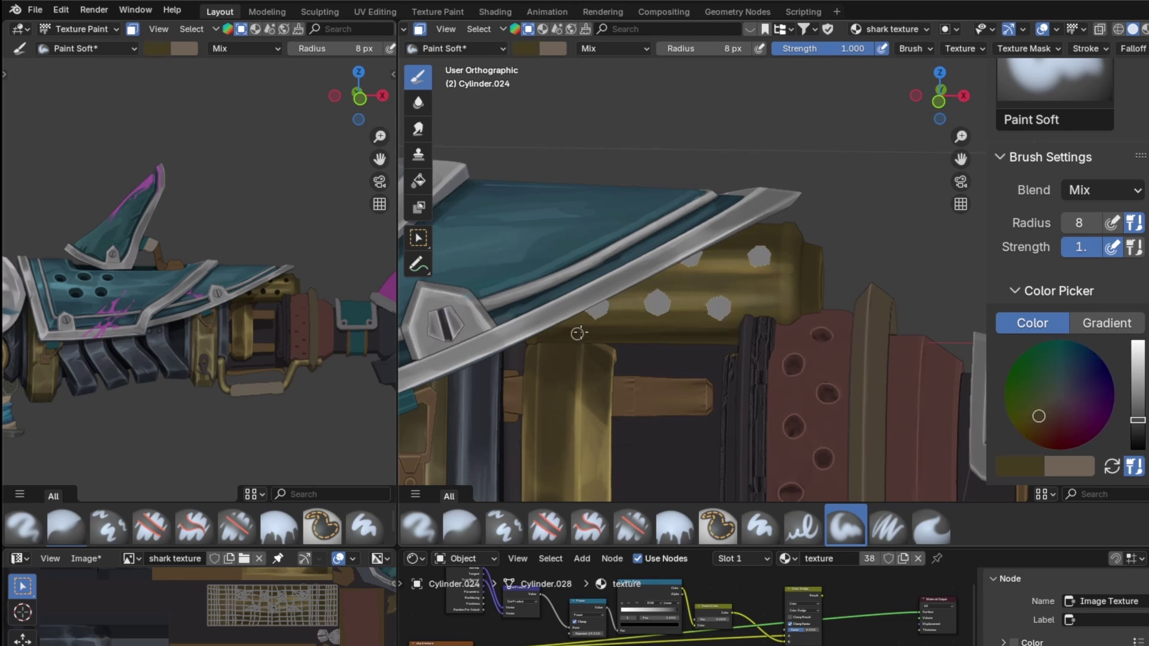
pyautogui.press('s')
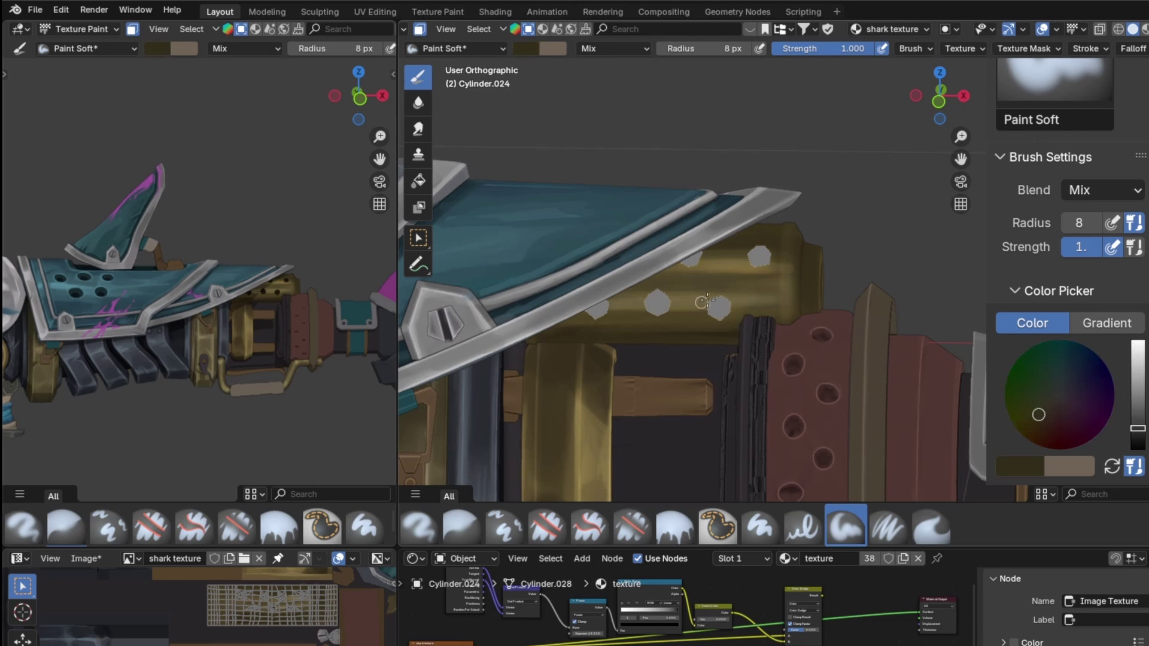
pyautogui.press('s')
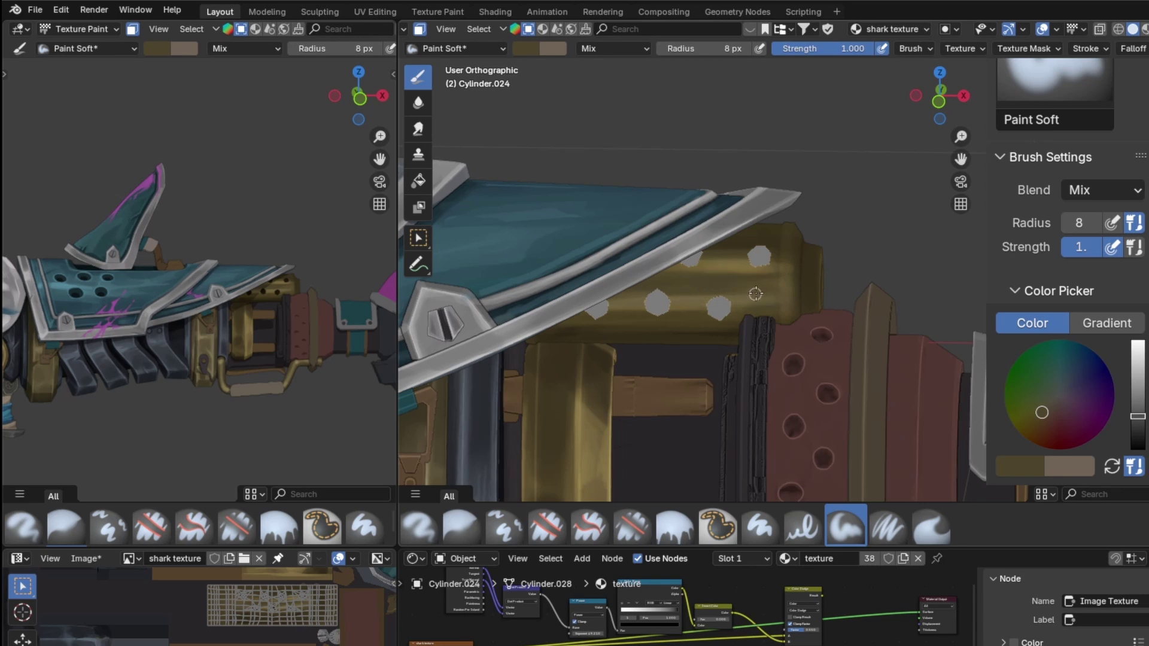
# - Blend the cylinder's surface between the upper and lower holes with sampled mid-olive tones
pyautogui.press('s')
pyautogui.press('s')
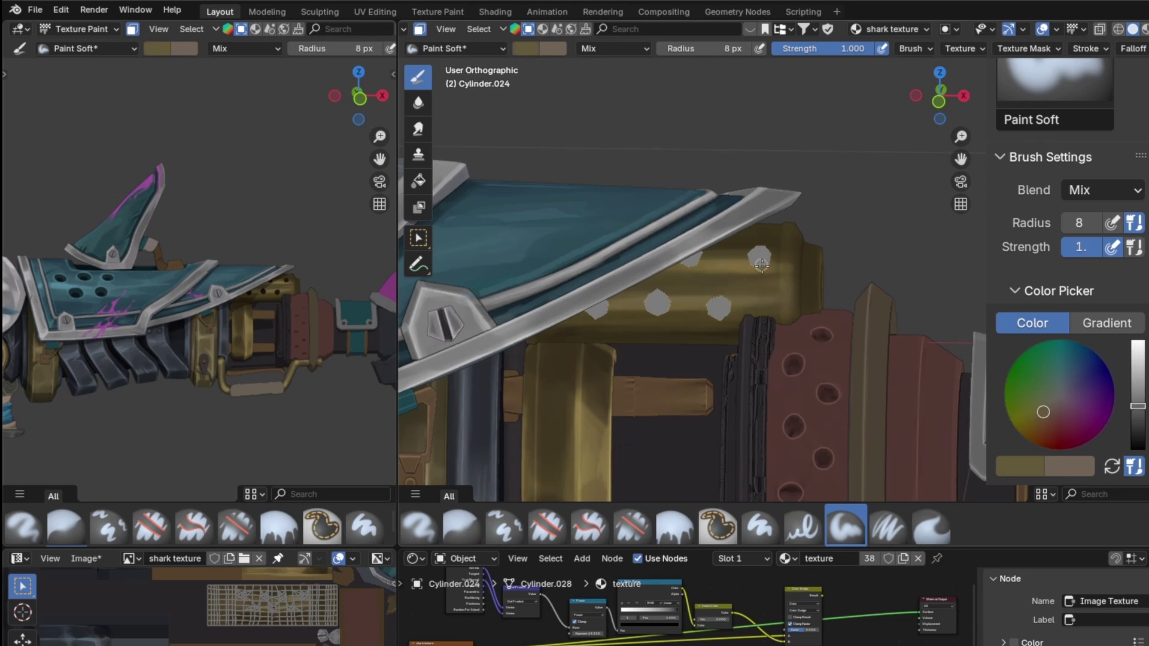
pyautogui.press('s')
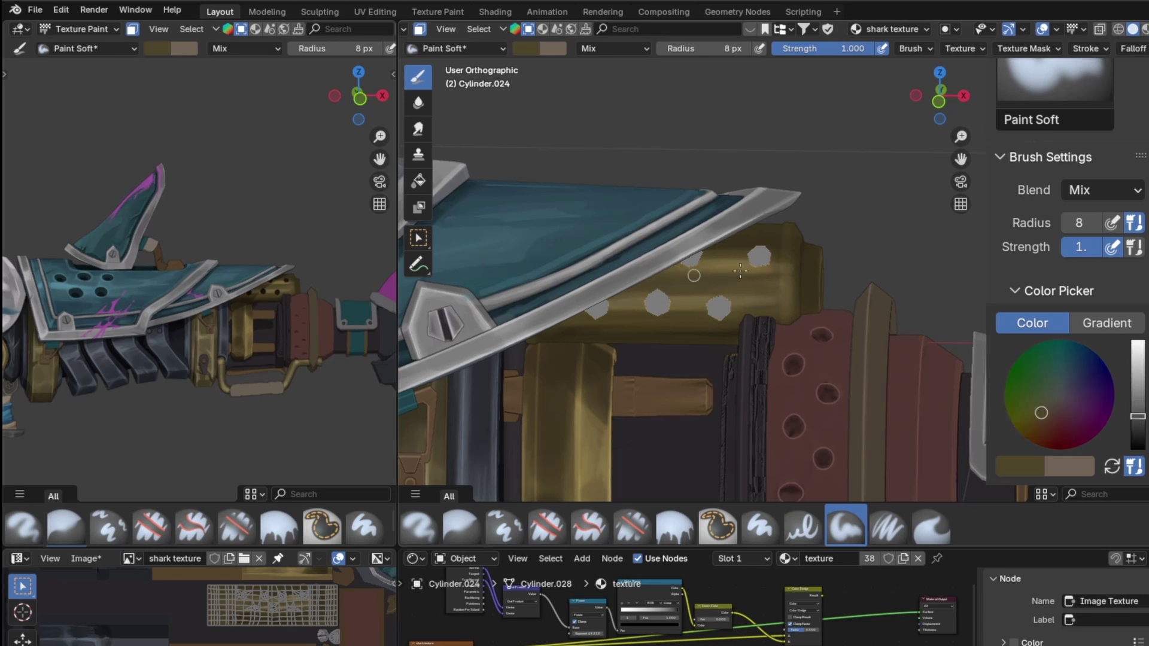
pyautogui.press('s')
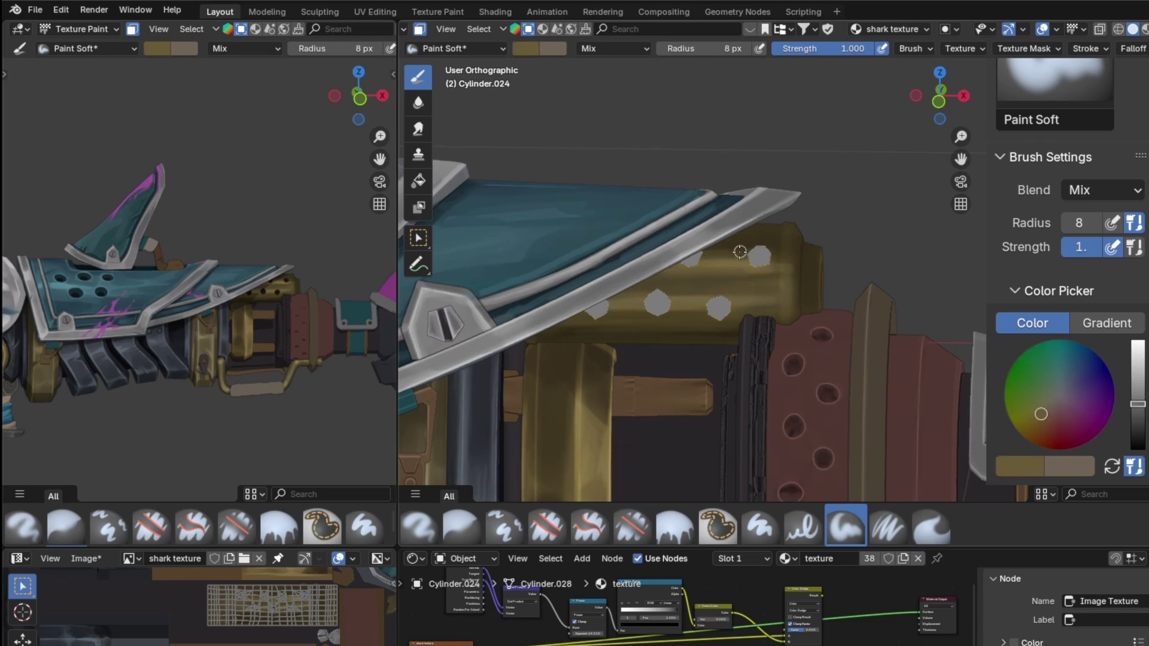
# - Restrict painting to the face loops of the raised collar near the cylinder's end and brush its edges in olive gold
pyautogui.keyDown('alt'); pyautogui.click(787, 234); pyautogui.keyUp('alt')
pyautogui.press('s')
pyautogui.moveTo(789, 230); pyautogui.dragTo(786, 233)
pyautogui.keyDown('alt'); pyautogui.click(784, 234); pyautogui.keyUp('alt')
pyautogui.keyDown('alt'); pyautogui.click(781, 235); pyautogui.keyUp('alt')
pyautogui.keyDown('alt'); pyautogui.keyDown('shift'); pyautogui.click(786, 235); pyautogui.keyUp('shift'); pyautogui.keyUp('alt')
pyautogui.keyDown('alt'); pyautogui.keyDown('shift'); pyautogui.click(793, 238); pyautogui.keyUp('shift'); pyautogui.keyUp('alt')
pyautogui.press('s')
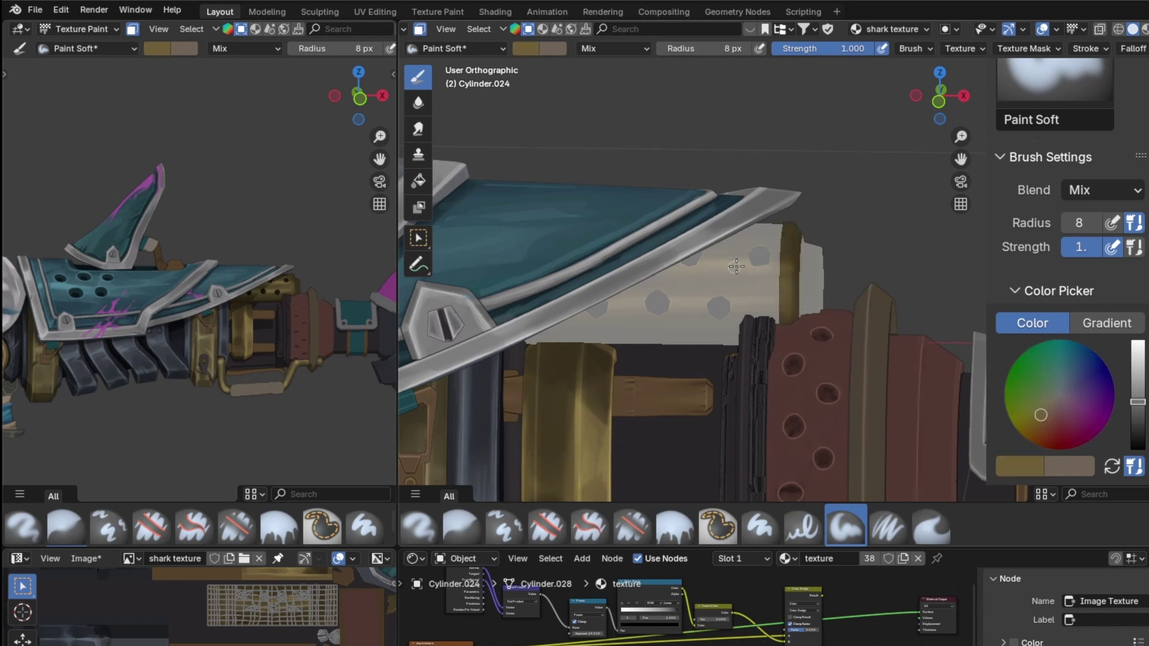
pyautogui.moveTo(782, 204); pyautogui.dragTo(782, 339)
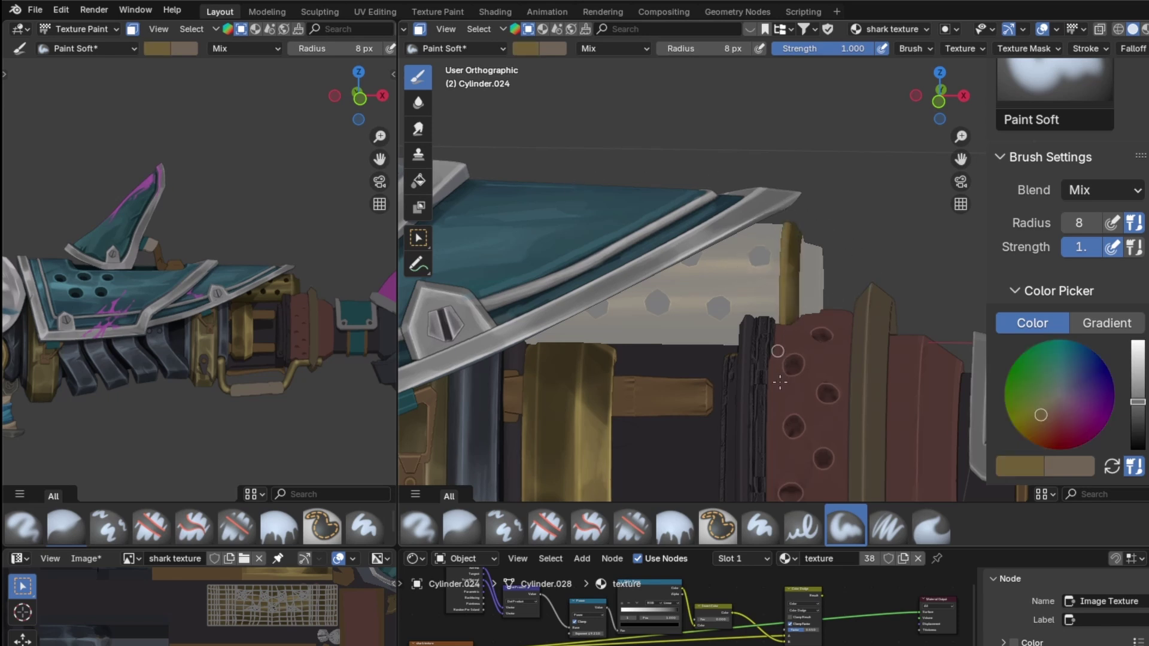
pyautogui.moveTo(803, 235); pyautogui.dragTo(805, 320)
# - Isolate the collar's narrow front loop and paint it in dark olive to light gold with a 4 px brush
pyautogui.keyDown('alt'); pyautogui.click(787, 235); pyautogui.keyUp('alt')
pyautogui.press('s')
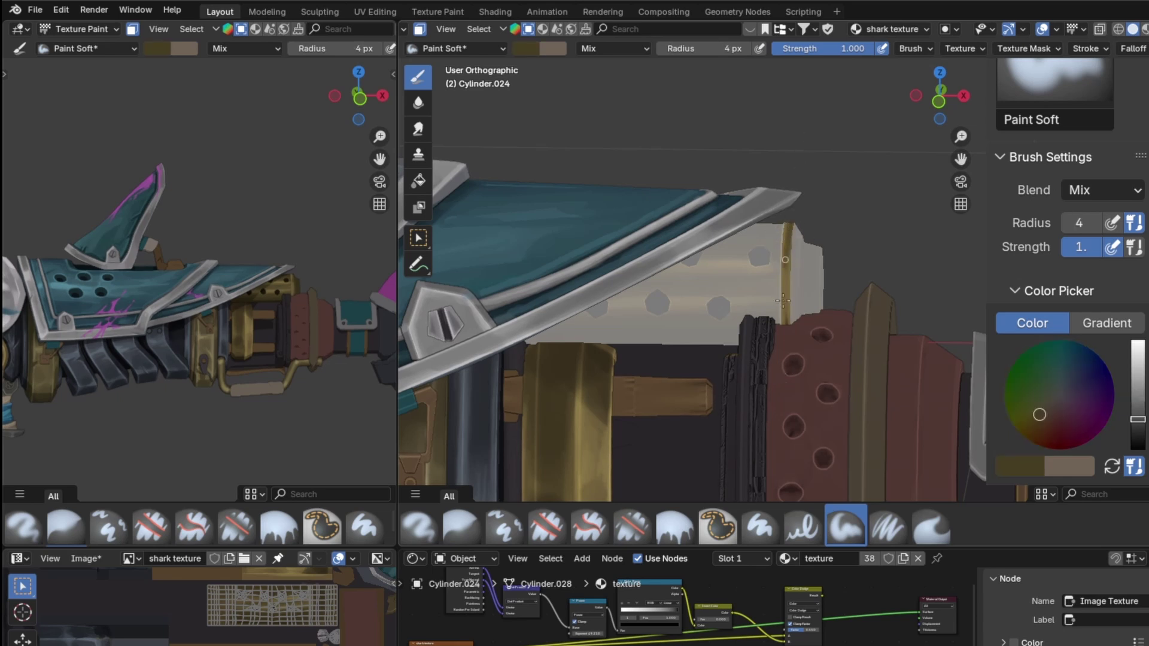
pyautogui.press('s')
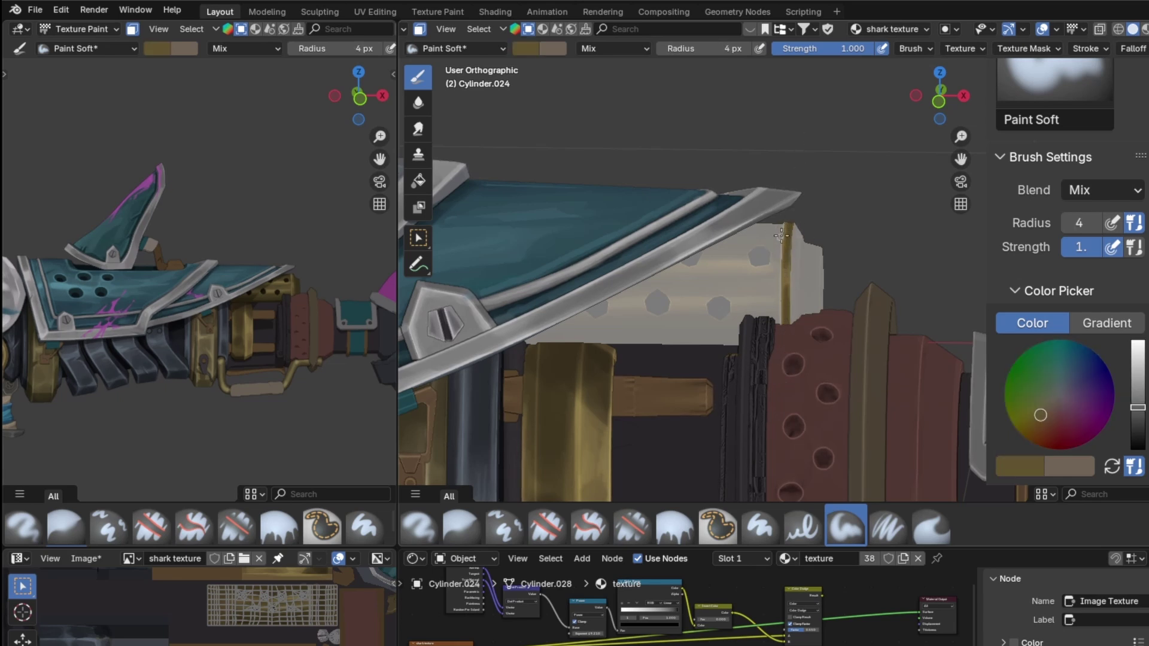
pyautogui.moveTo(1137, 407); pyautogui.dragTo(1129, 399)
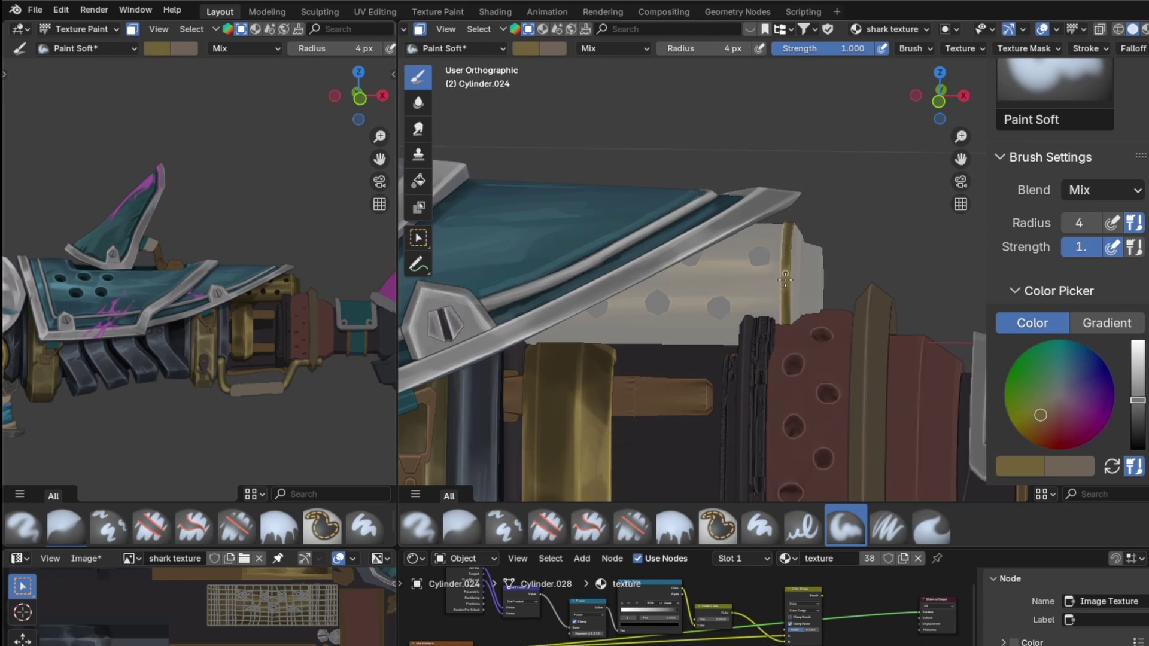
pyautogui.press('s')
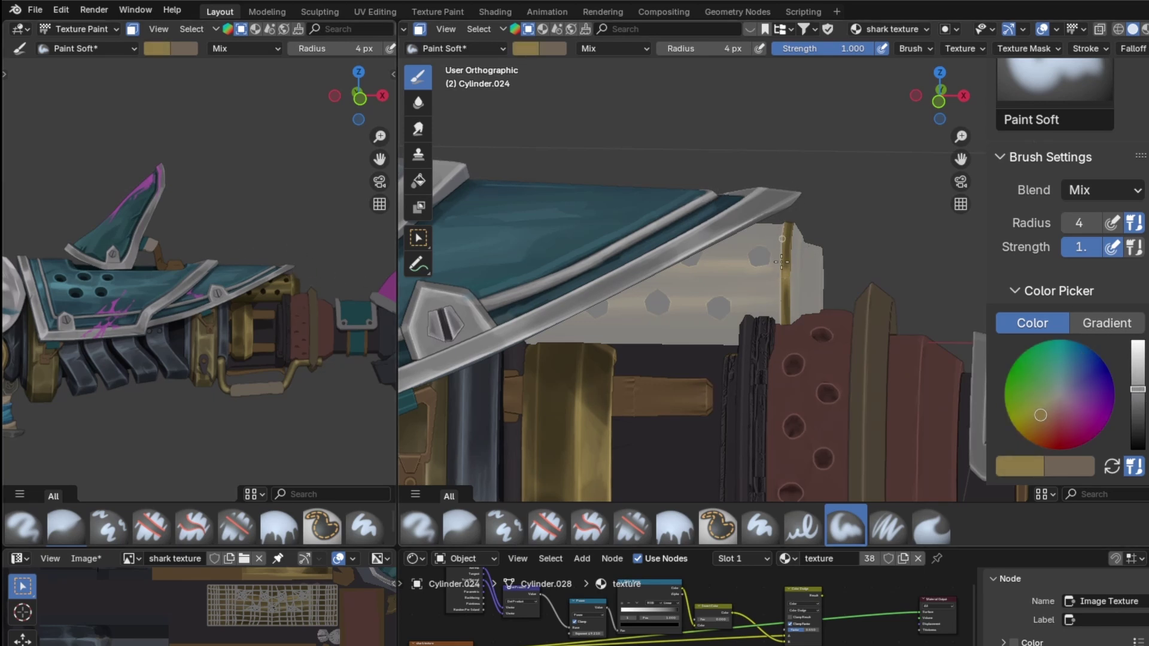
pyautogui.moveTo(785, 323); pyautogui.dragTo(786, 226)
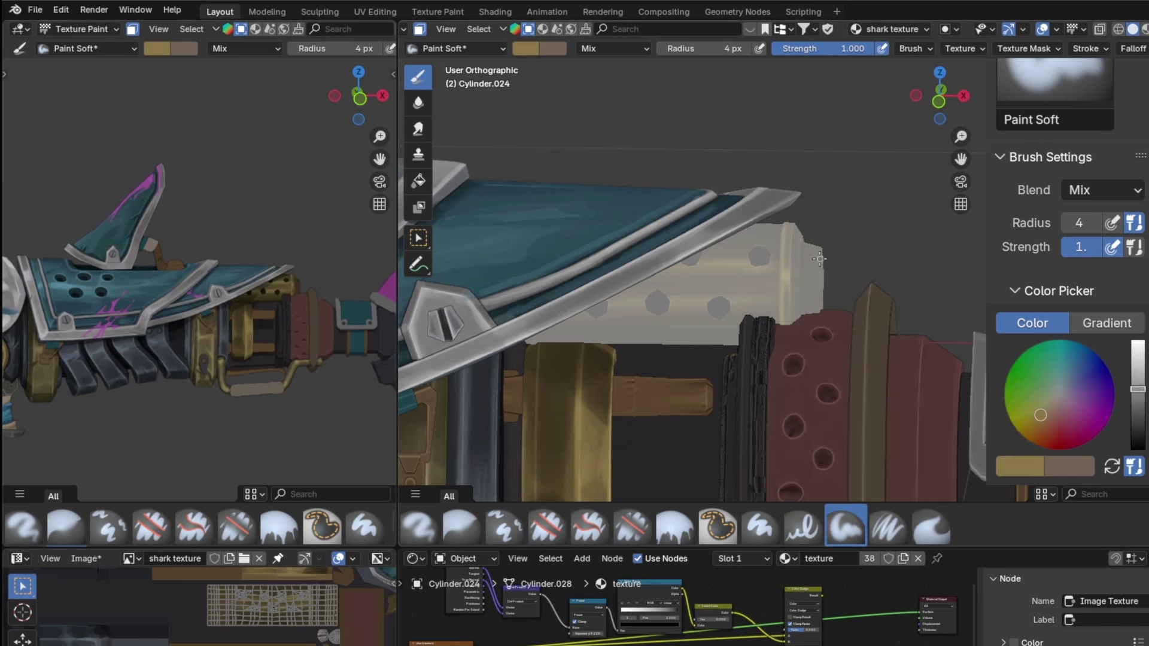
# - Isolate the collar's adjoining loop facing the end cap and shade it with a sampled dark brown
pyautogui.keyDown('alt'); pyautogui.click(790, 233); pyautogui.keyUp('alt')
pyautogui.keyDown('alt'); pyautogui.click(787, 233); pyautogui.keyUp('alt')
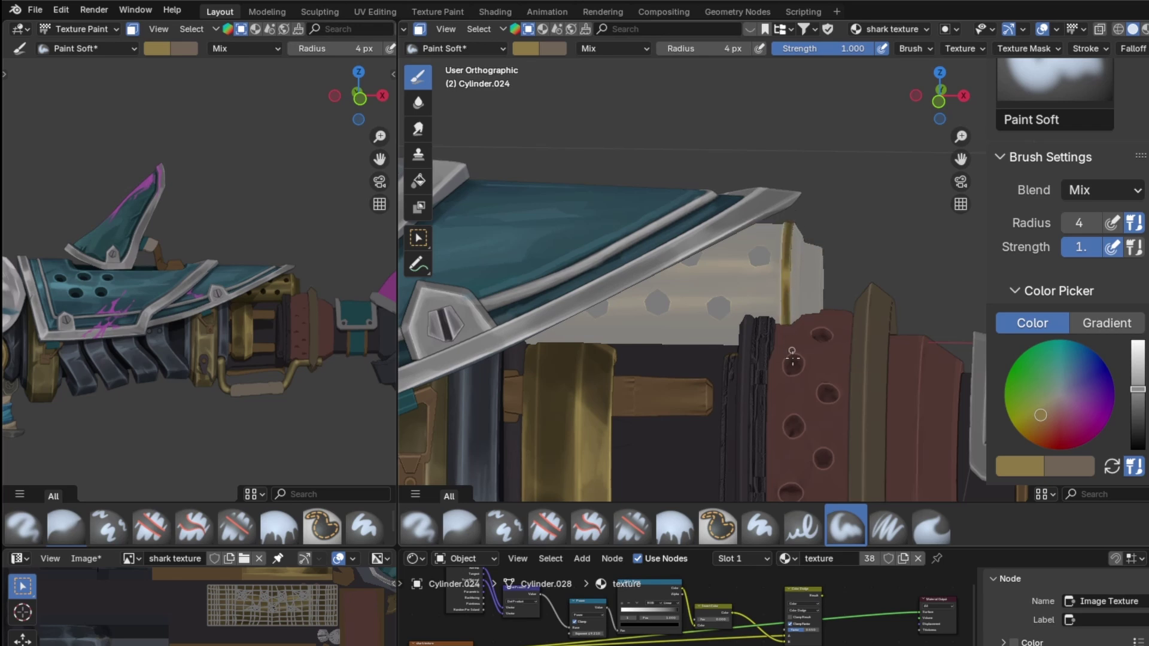
pyautogui.press('a')
pyautogui.press('a')
pyautogui.press('a')
pyautogui.hotkey('ctrl', 'shift', 'z')
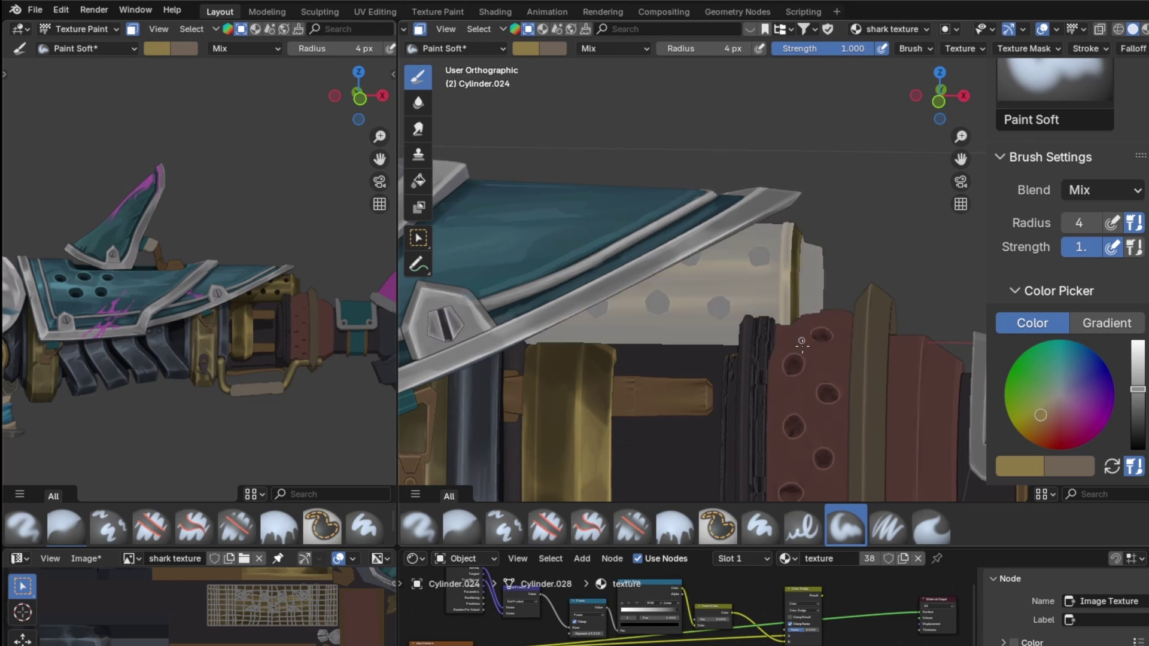
pyautogui.hotkey('shift', 'x')
pyautogui.hotkey('shift', 'x')
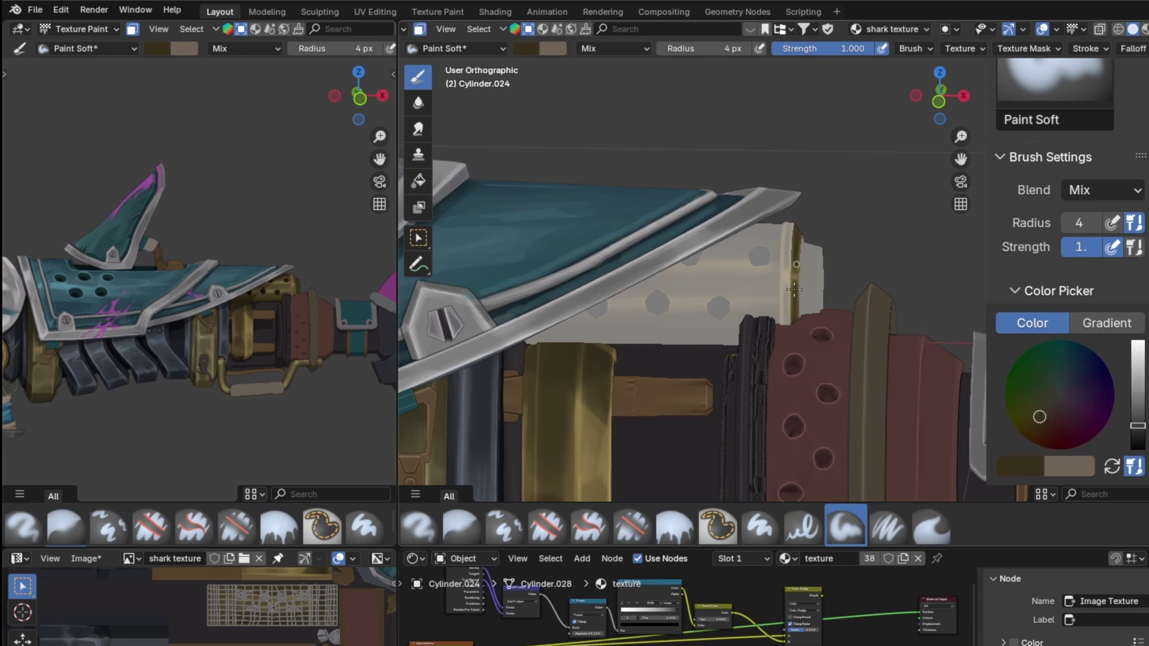
# - Isolate the narrow ring loops at the end cap and darken them with a deeper brown
pyautogui.keyDown('alt'); pyautogui.click(802, 260); pyautogui.keyUp('alt')
pyautogui.hotkey('shift', 'x')
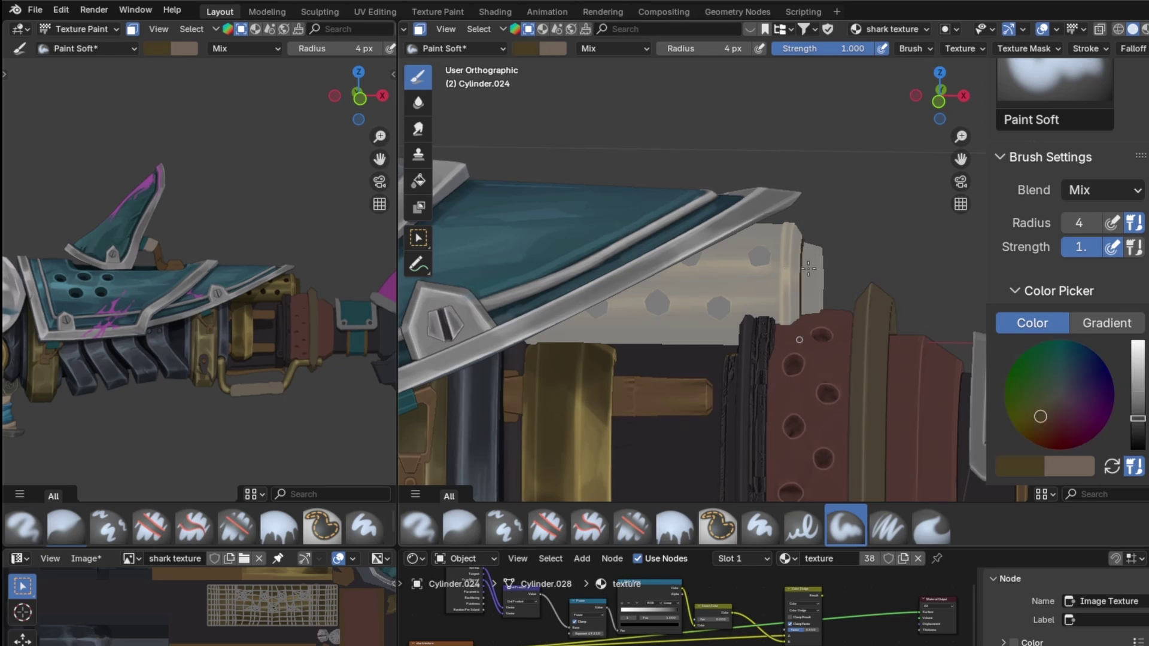
pyautogui.moveTo(1130, 383); pyautogui.dragTo(1135, 427)
pyautogui.moveTo(872, 264); pyautogui.dragTo(789, 238, button='middle')
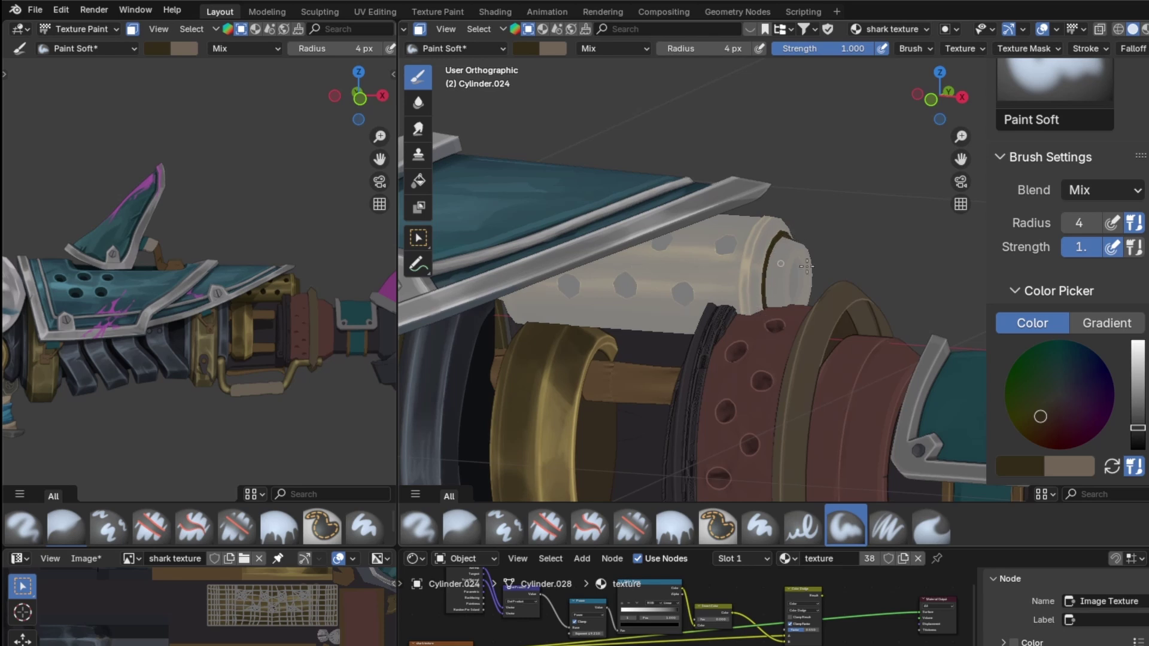
pyautogui.moveTo(810, 255); pyautogui.dragTo(799, 262, button='middle')
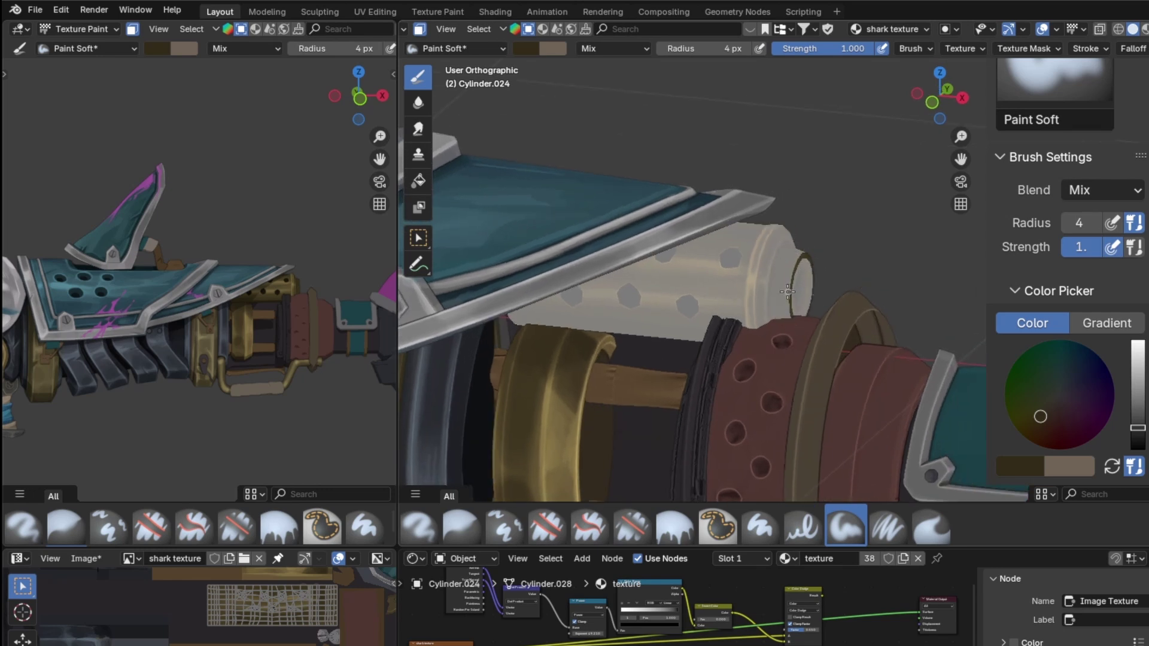
# - Enlarge the brush to 13 px and shade the side of the end cap with dark brown and olive tones
pyautogui.press('f')
pyautogui.click(803, 261)
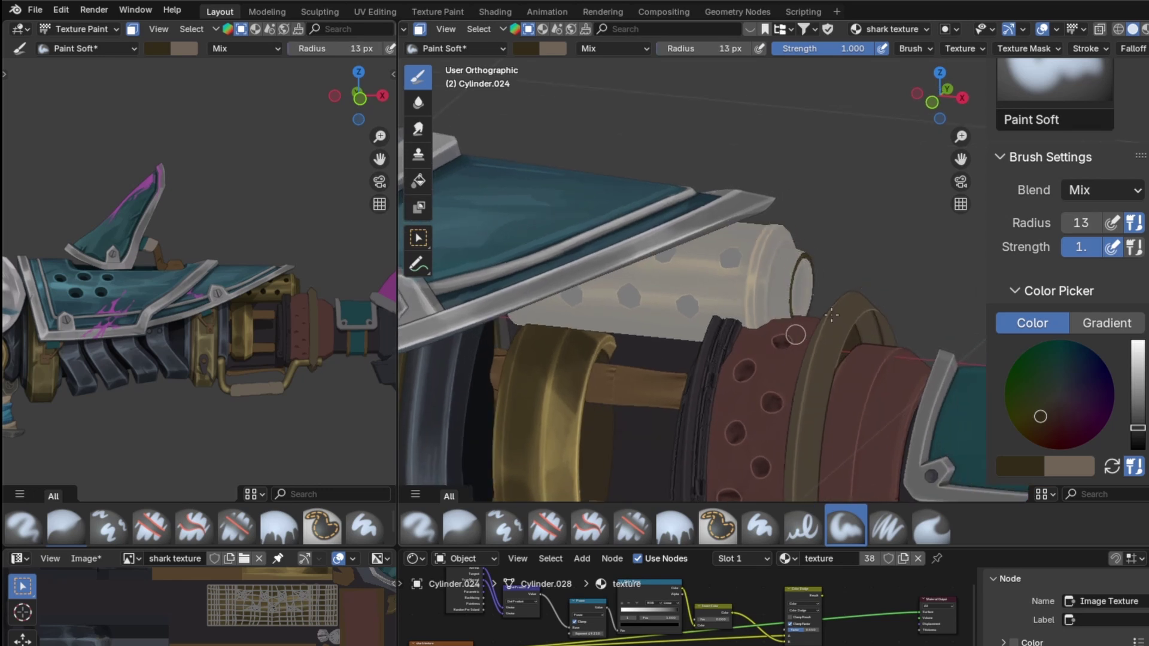
pyautogui.click(1137, 431)
pyautogui.moveTo(823, 255); pyautogui.dragTo(822, 257, button='middle')
pyautogui.press('s')
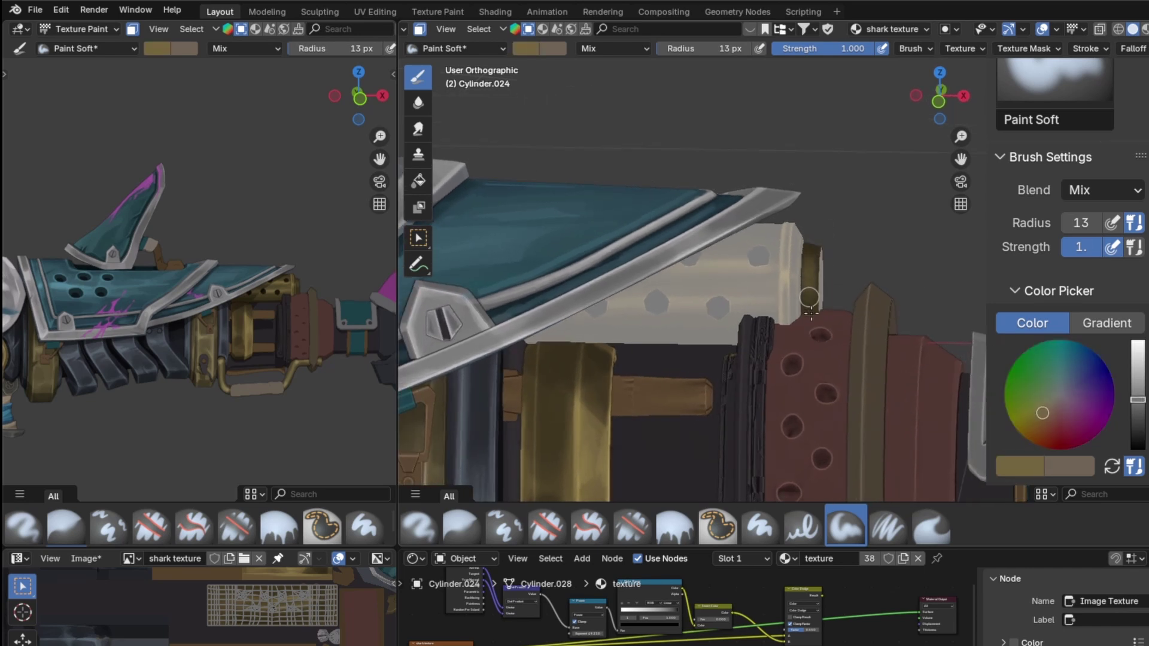
pyautogui.hotkey('shift', 'x')
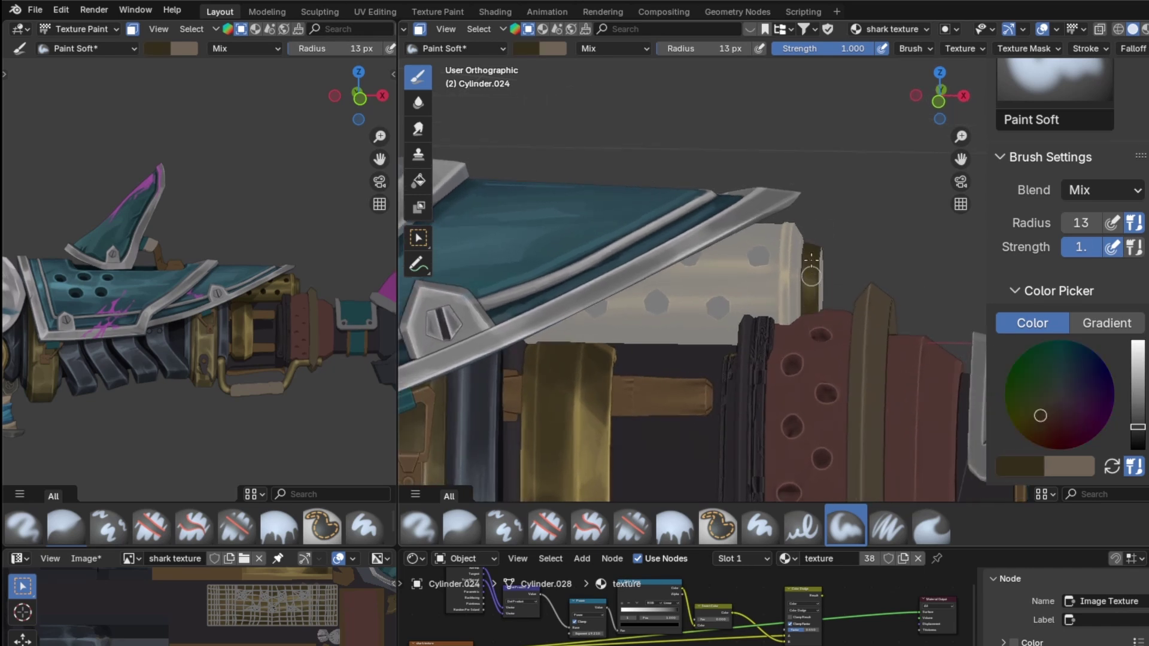
pyautogui.moveTo(810, 303); pyautogui.dragTo(810, 297)
# - Reduce the brush radius to 5 px and paint a thin highlight down the end cap's outer edge
pyautogui.hotkey('shift', 'x')
pyautogui.press('f')
pyautogui.click(818, 248)
pyautogui.moveTo(817, 248)
pyautogui.mouseDown()
pyautogui.moveTo(819, 308)
pyautogui.moveTo(806, 246)
pyautogui.moveTo(820, 284)
pyautogui.mouseUp()
pyautogui.hotkey('shift', 'x')
pyautogui.hotkey('shift', 'x')
# - Clear the face mask and select the linked brass shell so painting covers the cylinder but not its holes
pyautogui.press('a')
pyautogui.moveTo(815, 290)
pyautogui.mouseDown(button='middle')
pyautogui.moveTo(861, 278)
pyautogui.moveTo(833, 283)
pyautogui.mouseUp(button='middle')
pyautogui.hotkey('shift', 'x')
pyautogui.hotkey('alt', 'a')
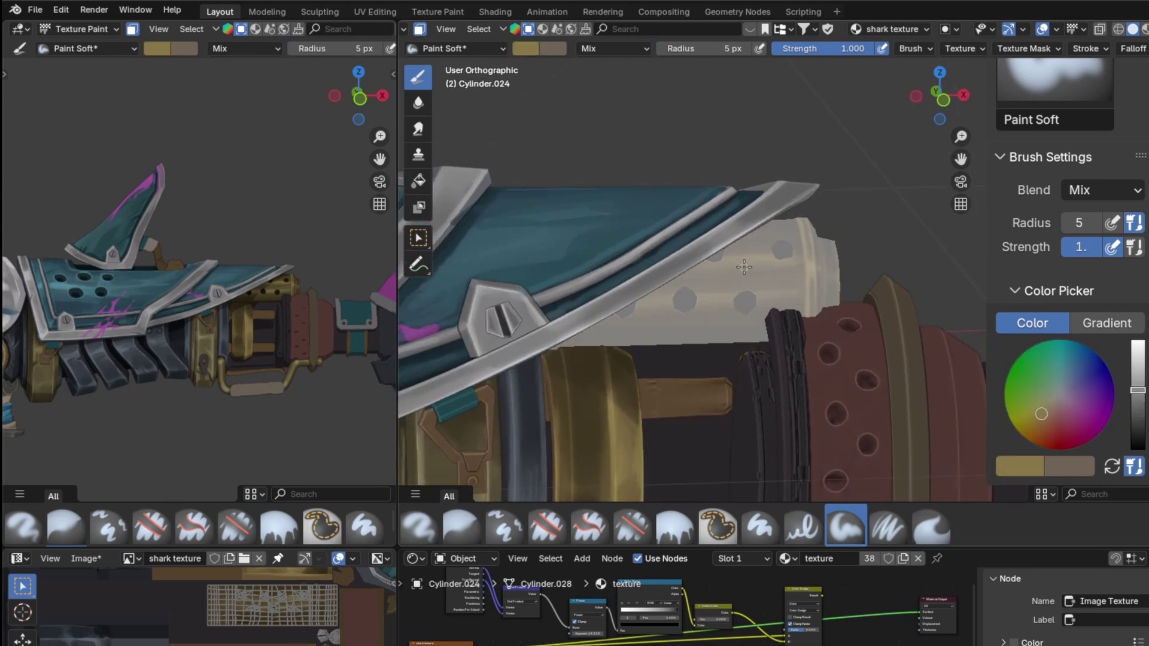
pyautogui.press('l')
pyautogui.moveTo(745, 266)
pyautogui.mouseDown(button='middle')
pyautogui.moveTo(735, 273)
pyautogui.moveTo(746, 274)
pyautogui.mouseUp(button='middle')
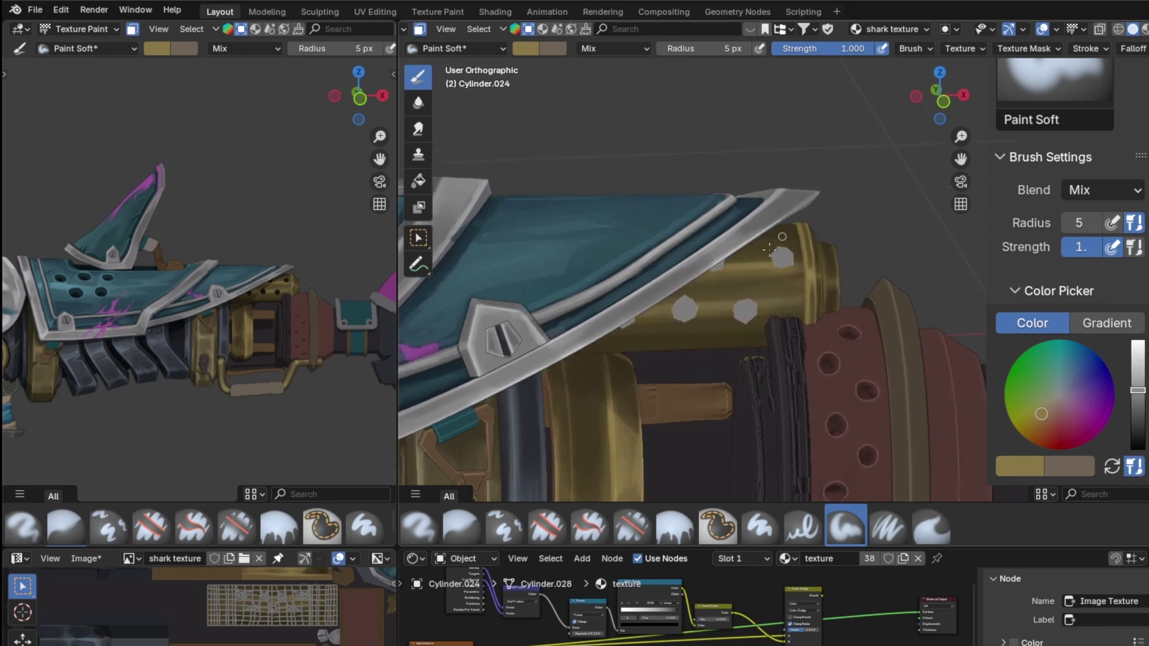
# - Set the brush radius to 16 px and darken the sampled colour to deep brown for shading the shell
pyautogui.hotkey('shift', 'x')
pyautogui.press('f')
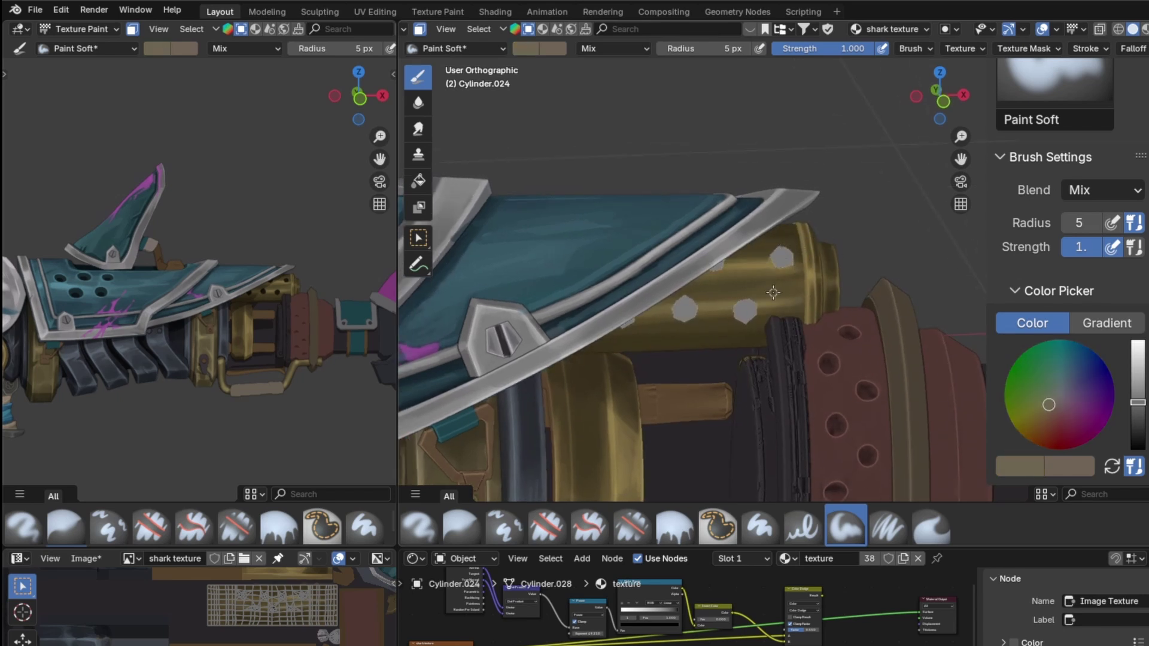
pyautogui.click(694, 283)
pyautogui.hotkey('shift', 'x')
pyautogui.hotkey('shift', 'x')
pyautogui.moveTo(1140, 423); pyautogui.dragTo(1138, 429)
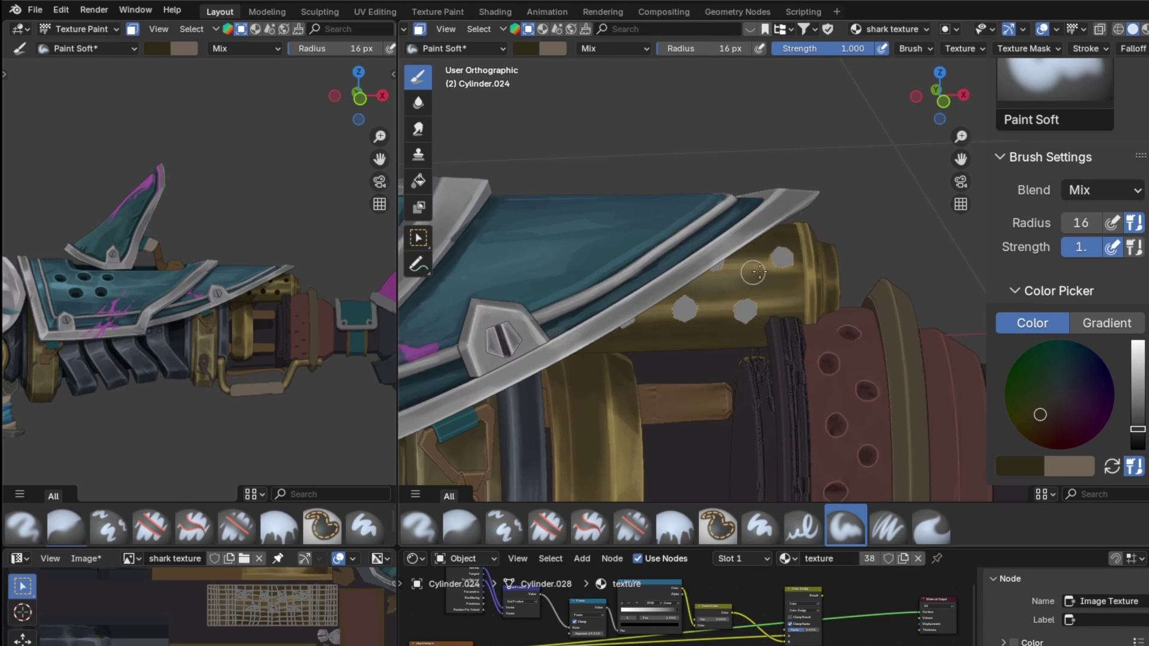
# - Shrink the brush and paint the holes dark inside with light gold edges around their rims
pyautogui.press('s')
pyautogui.press('[')
pyautogui.press('[')
pyautogui.press('[')
pyautogui.press('[')
pyautogui.press('[')
pyautogui.press('[')
pyautogui.press('[')
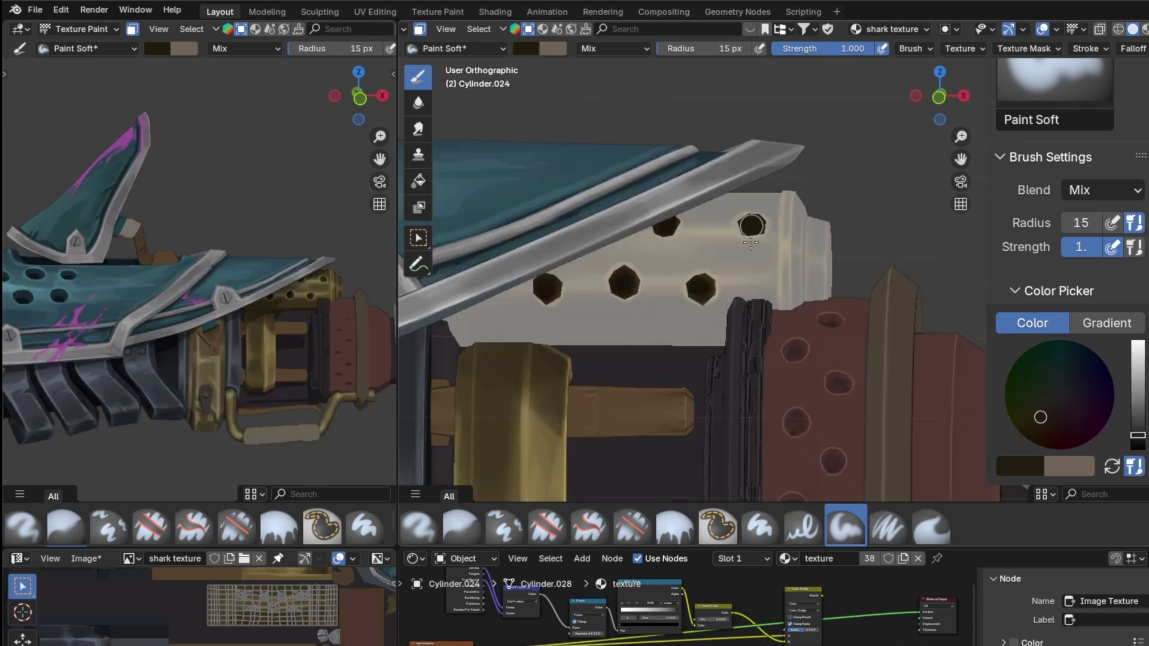
pyautogui.hotkey('ctrl', 'z')
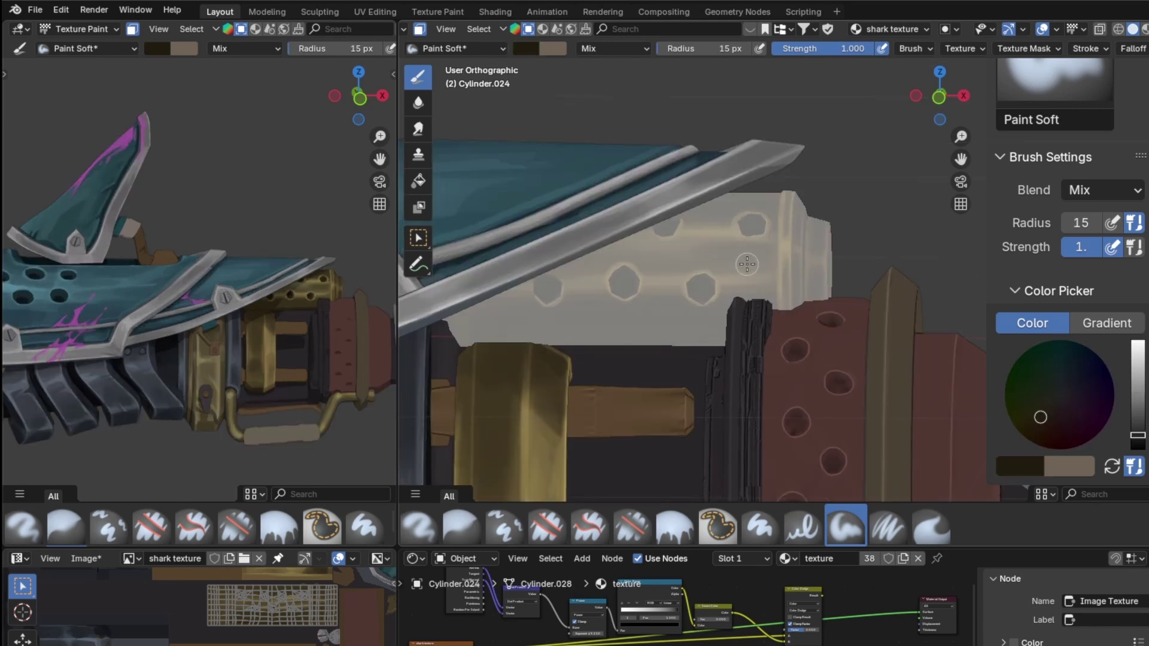
pyautogui.hotkey('ctrl', 'z')
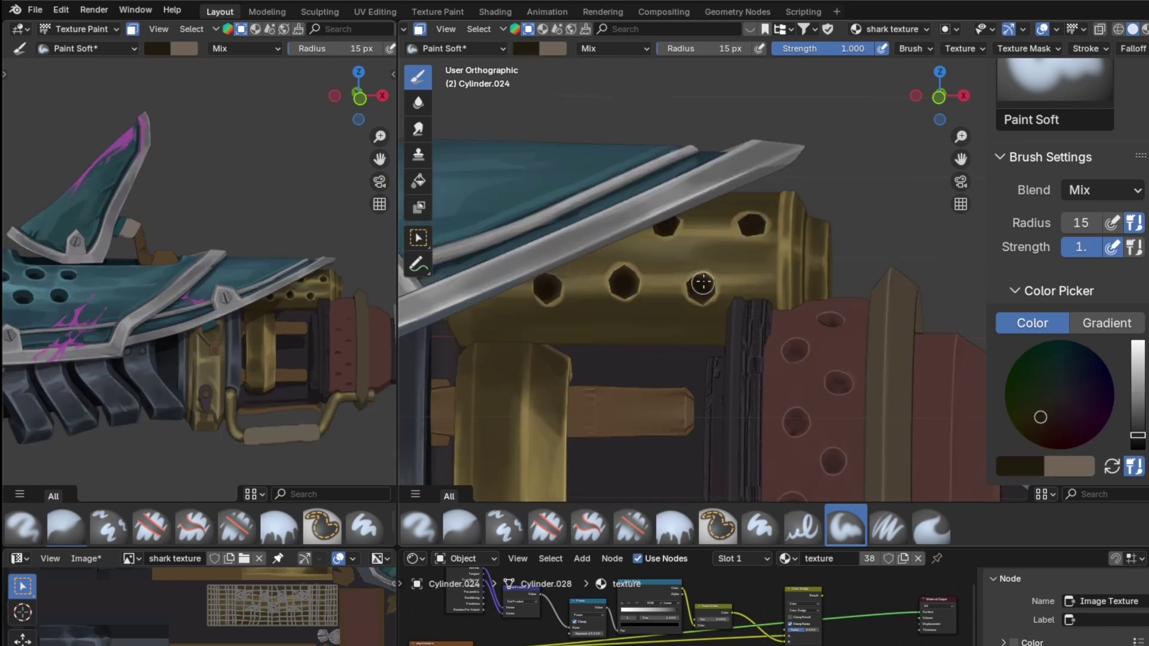
pyautogui.hotkey('ctrl', 'shift', 'z')
pyautogui.hotkey('ctrl', 'shift', 'z')
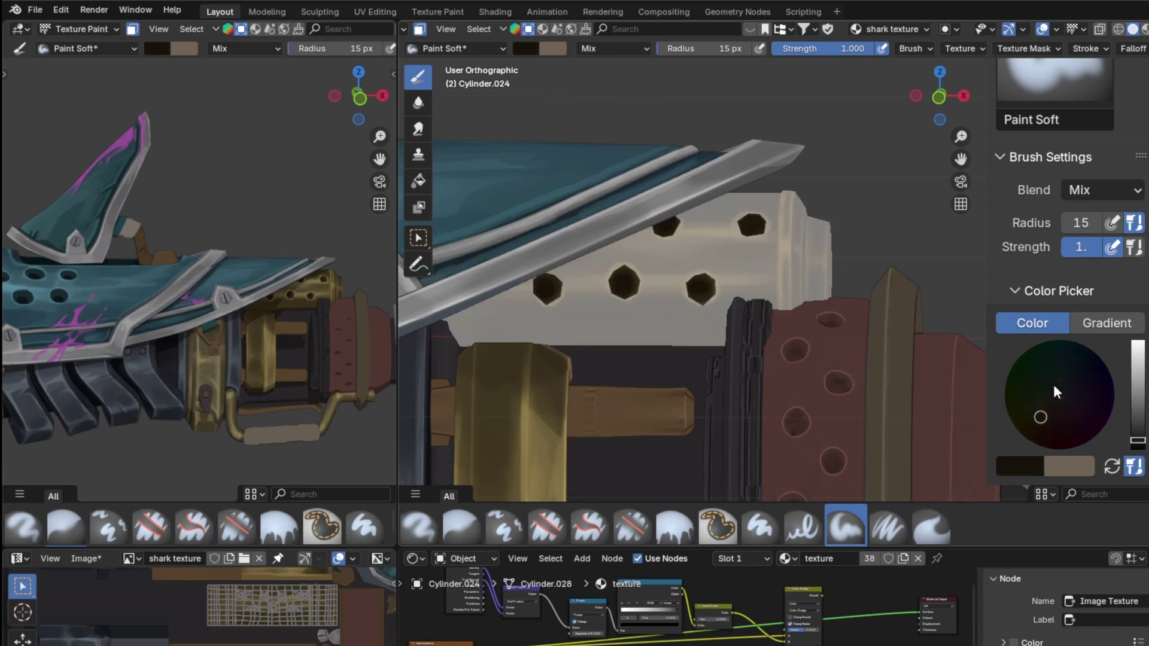
# - Paint the hole interiors near-black and draw thin dark seam lines around the collar with a 1 to 2 px brush
pyautogui.moveTo(703, 283); pyautogui.dragTo(701, 291)
pyautogui.moveTo(750, 224); pyautogui.dragTo(754, 226)
pyautogui.moveTo(665, 200)
pyautogui.mouseDown(button='middle')
pyautogui.moveTo(670, 216)
pyautogui.moveTo(630, 284)
pyautogui.mouseUp(button='middle')
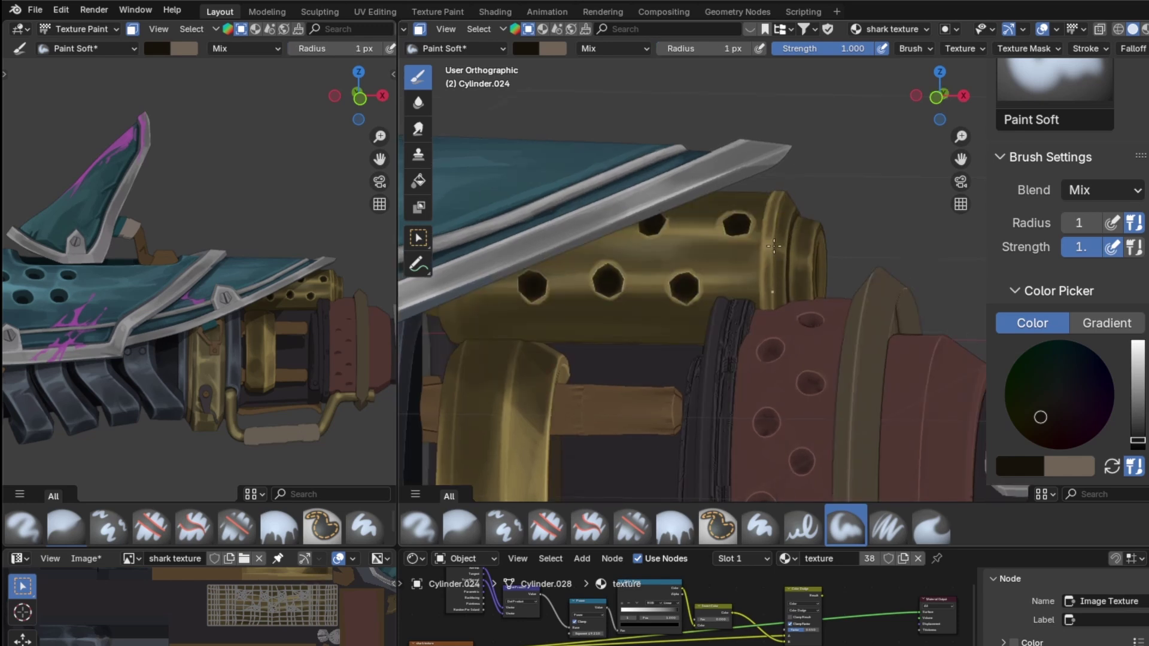
pyautogui.moveTo(800, 267); pyautogui.dragTo(788, 199, button='middle')
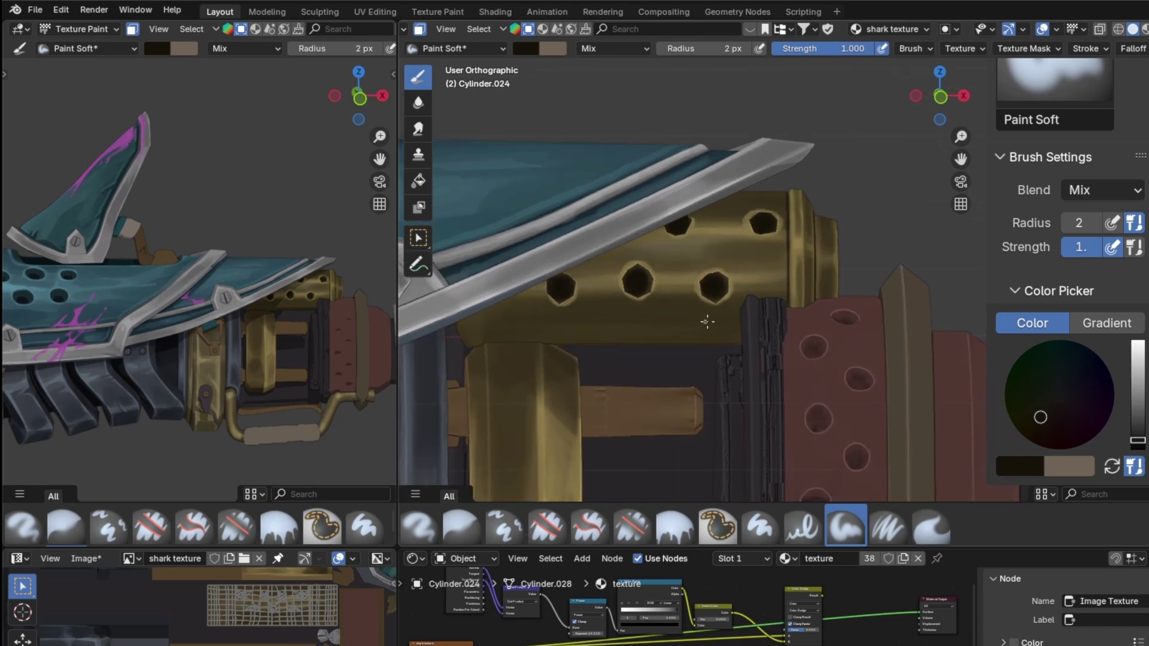
# - Enlarge the brush to 28 px and soften the cylinder's broad shading with near-black and sampled olive gold
pyautogui.press('f')
pyautogui.click(725, 323)
pyautogui.moveTo(720, 326); pyautogui.dragTo(724, 250, button='middle')
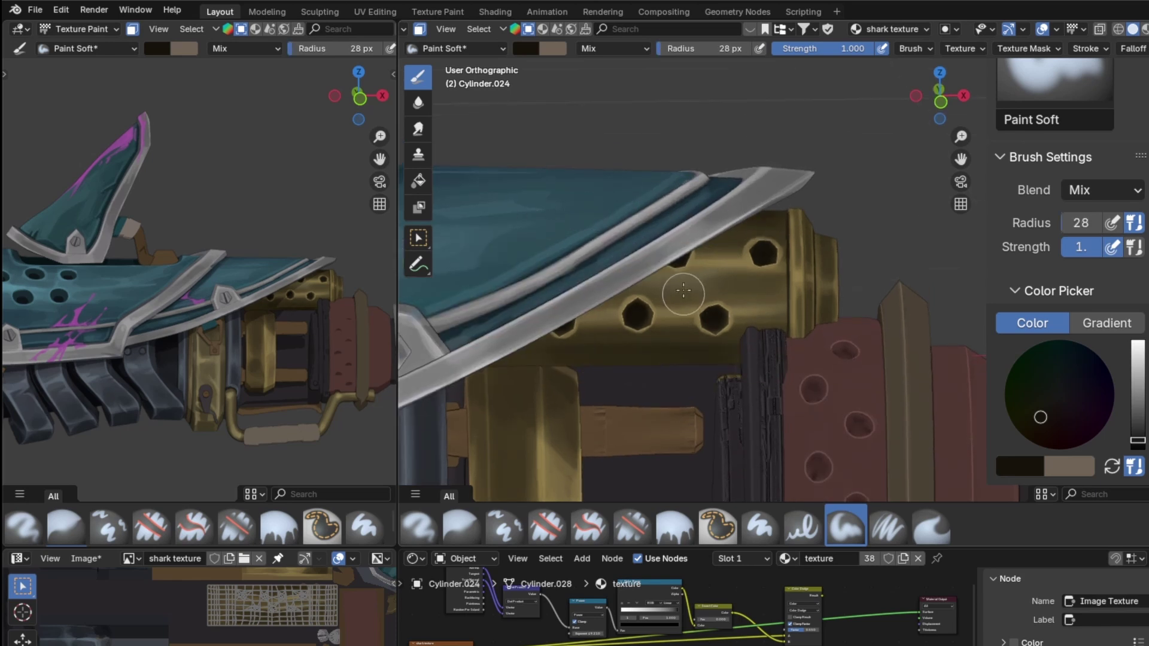
pyautogui.press('s')
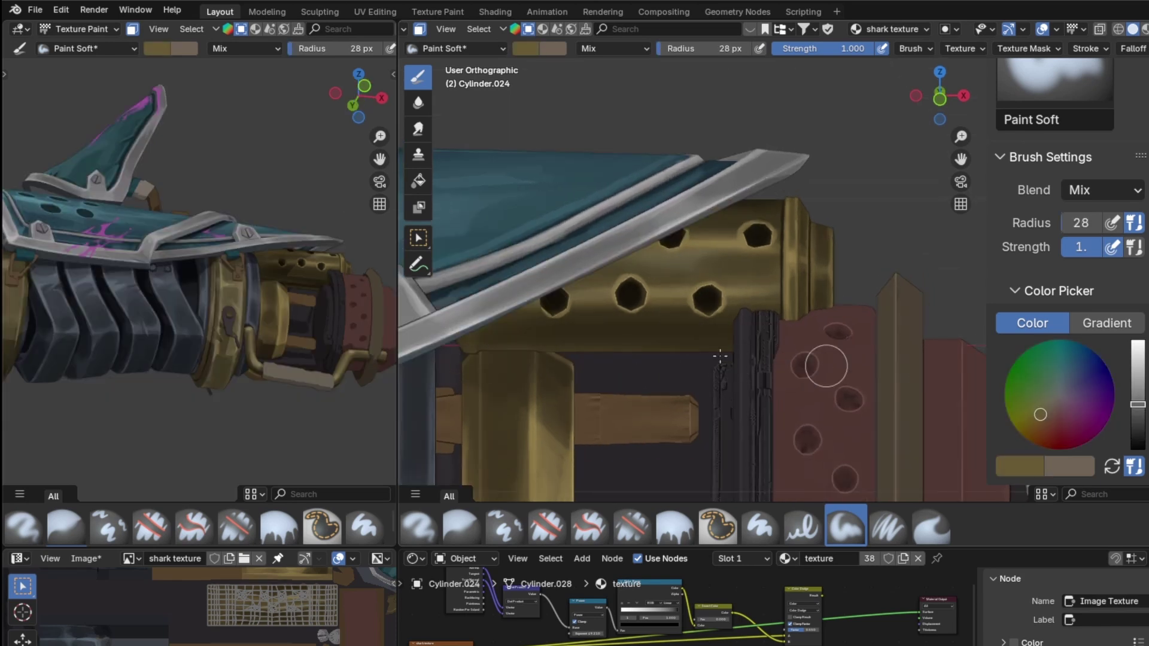
# - Brighten the sampled brass to a light gold and reduce the brush radius to 13 px for highlighting the cylinder
pyautogui.moveTo(654, 334)
pyautogui.mouseDown(button='middle')
pyautogui.moveTo(584, 375)
pyautogui.moveTo(649, 342)
pyautogui.mouseUp(button='middle')
pyautogui.hotkey('shift', 'x')
pyautogui.moveTo(1132, 392); pyautogui.dragTo(1132, 374)
pyautogui.press('[')
pyautogui.press('[')
pyautogui.press('[')
pyautogui.press('[')
pyautogui.press('[')
pyautogui.press('[')
pyautogui.press('[')
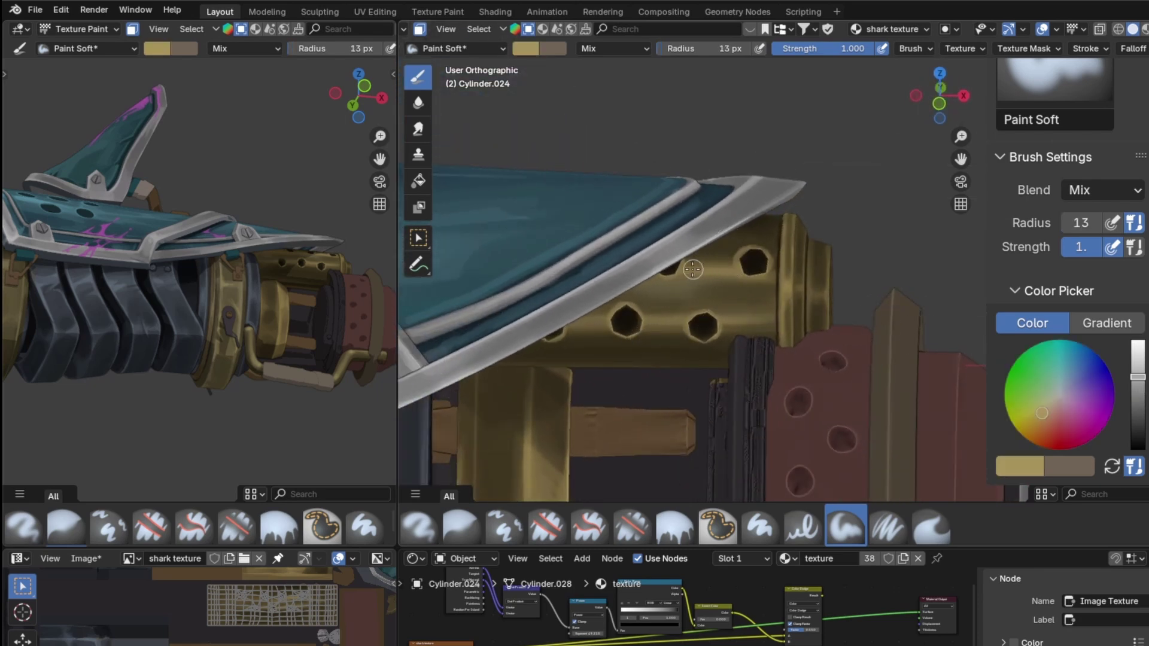